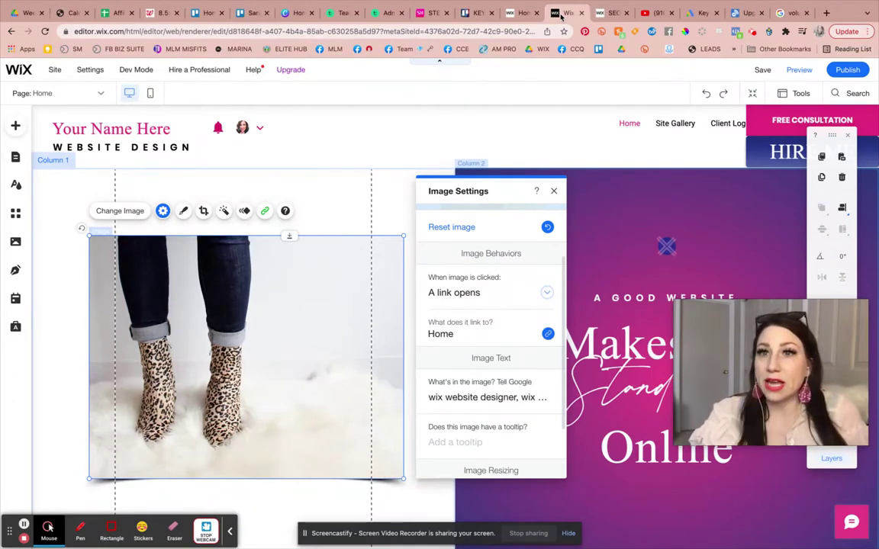
# Compare the Wix SEO Tools page with the image settings in the site editor, ending on SEO Tools
pyautogui.click(612, 14)
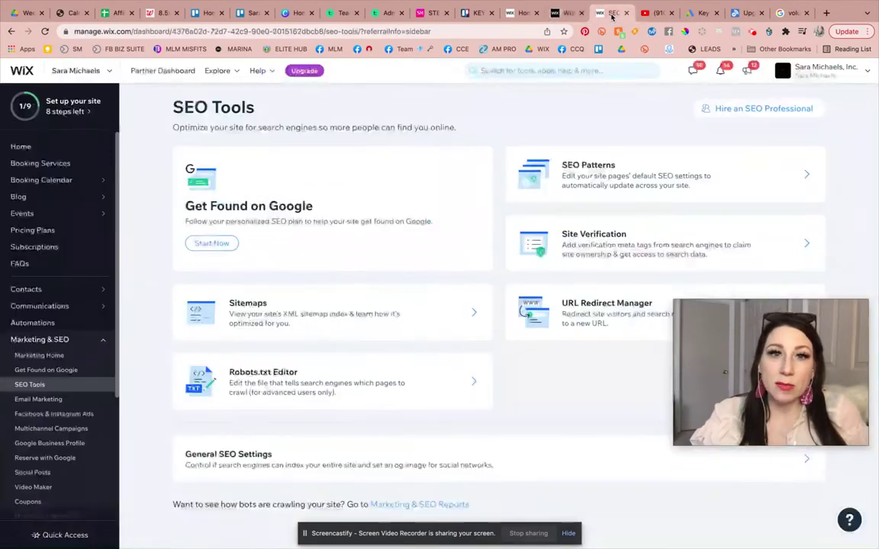
pyautogui.click(566, 13)
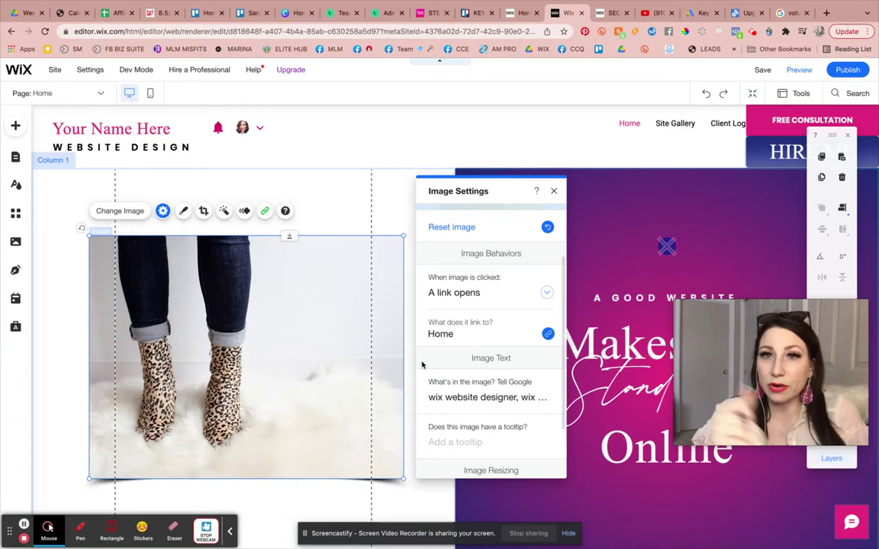
pyautogui.click(603, 13)
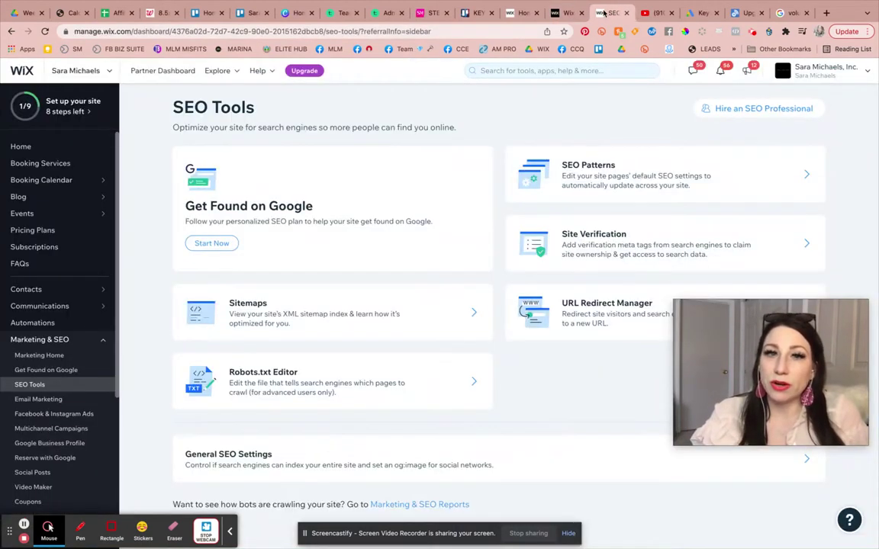
# Close the YouTube and BuzzSumo pages and bring up the Google search page
pyautogui.click(670, 13)
pyautogui.click(659, 13)
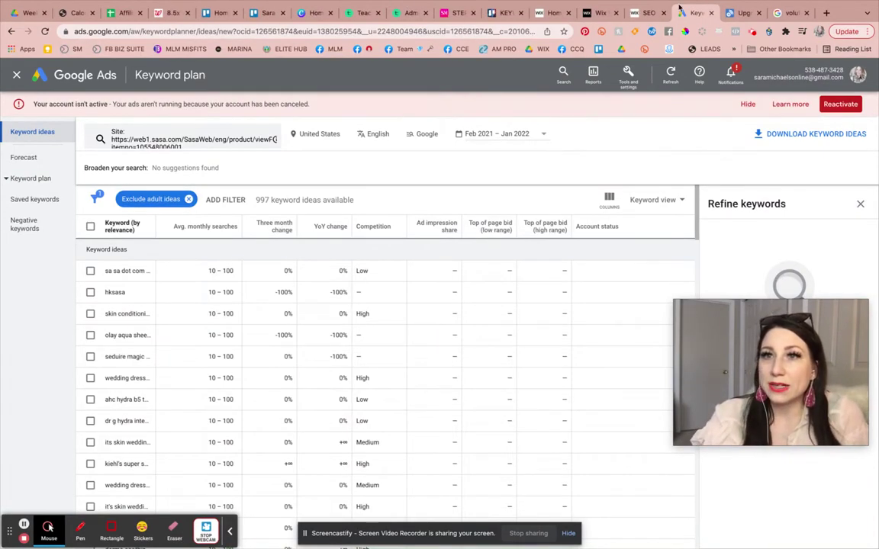
pyautogui.click(732, 13)
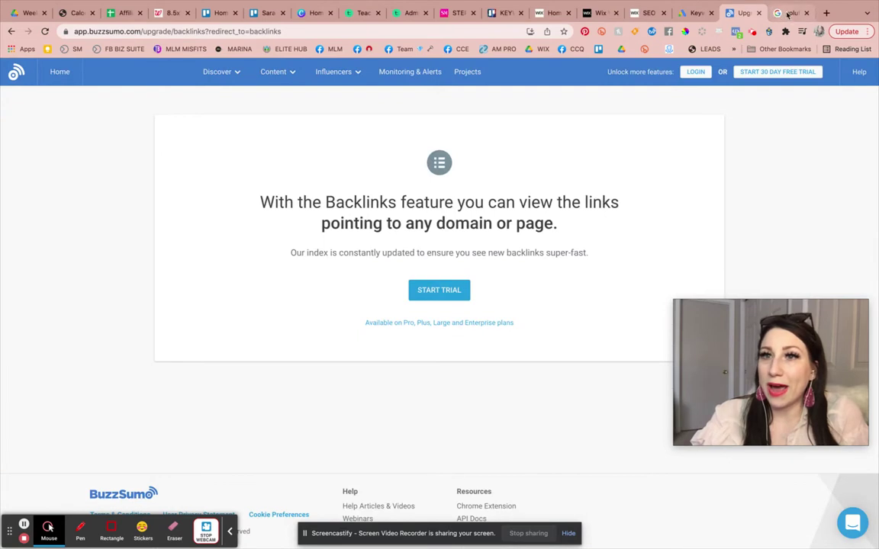
pyautogui.click(758, 13)
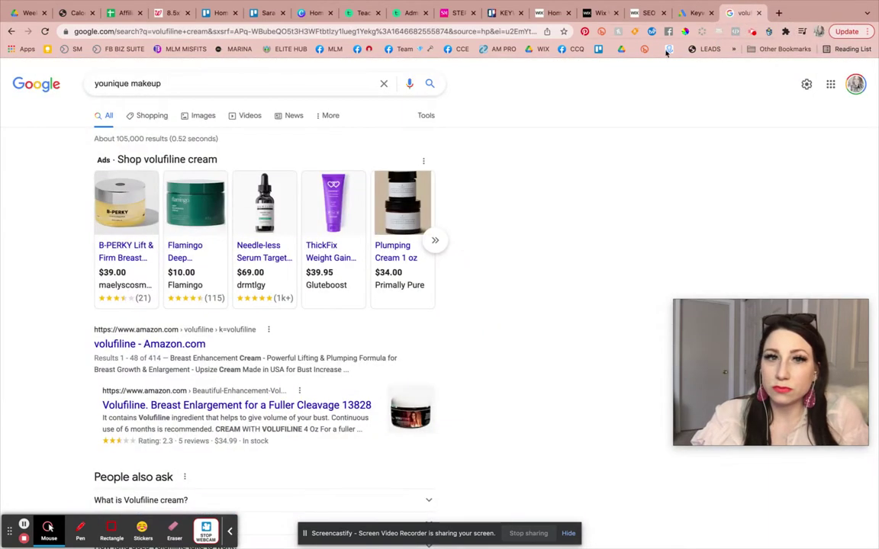
# Shorten the Google query to "younique" and run the search
pyautogui.click(180, 84)
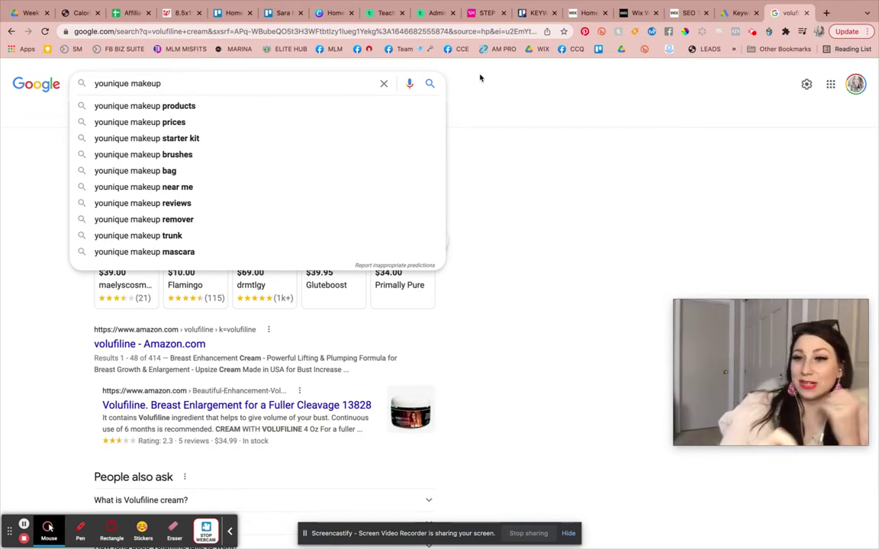
pyautogui.click(155, 82)
pyautogui.doubleClick(141, 82)
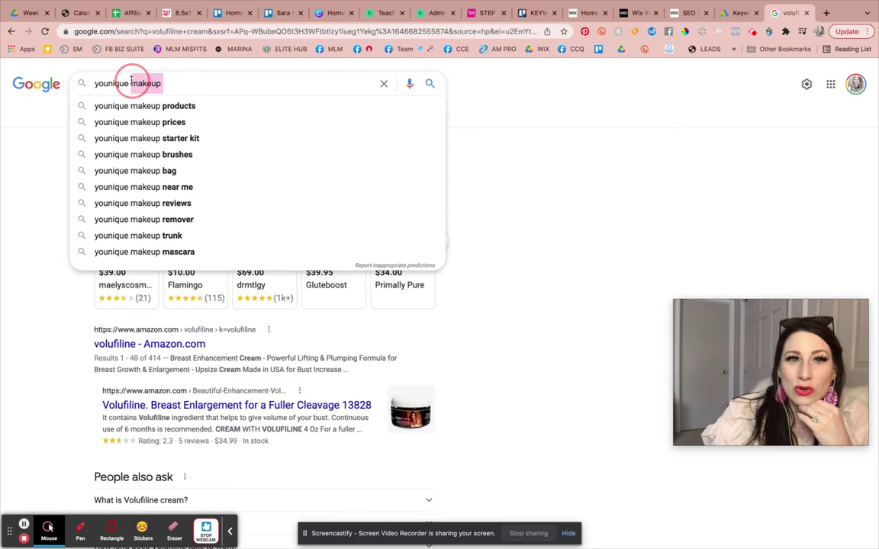
pyautogui.press('BackSpace')
pyautogui.press('Return')
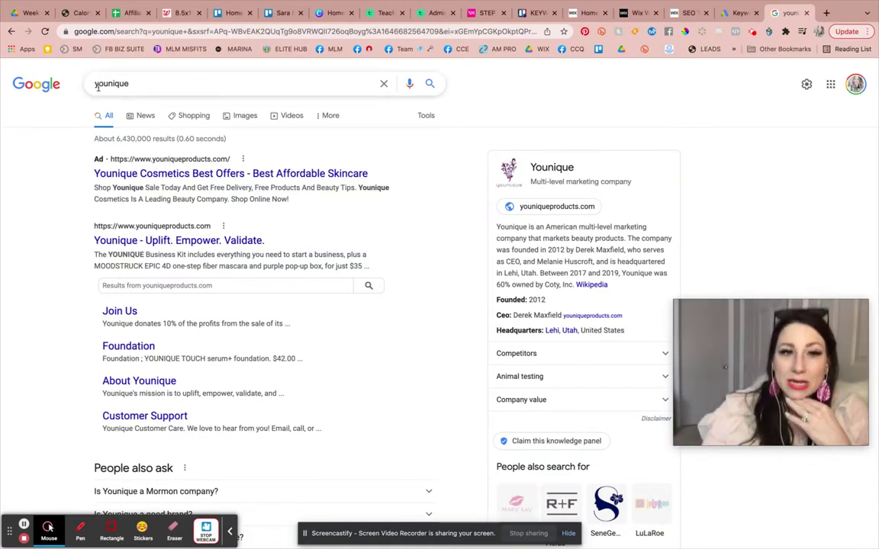
# Examine the "younique" results for competing sites, videos, related questions and related searches
pyautogui.scroll(-5, 169, 262)
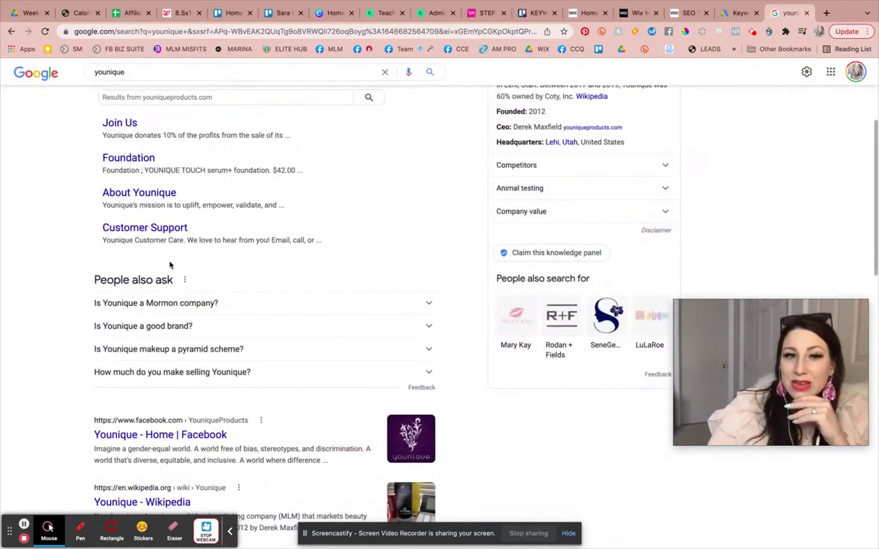
pyautogui.scroll(-4, 170, 263)
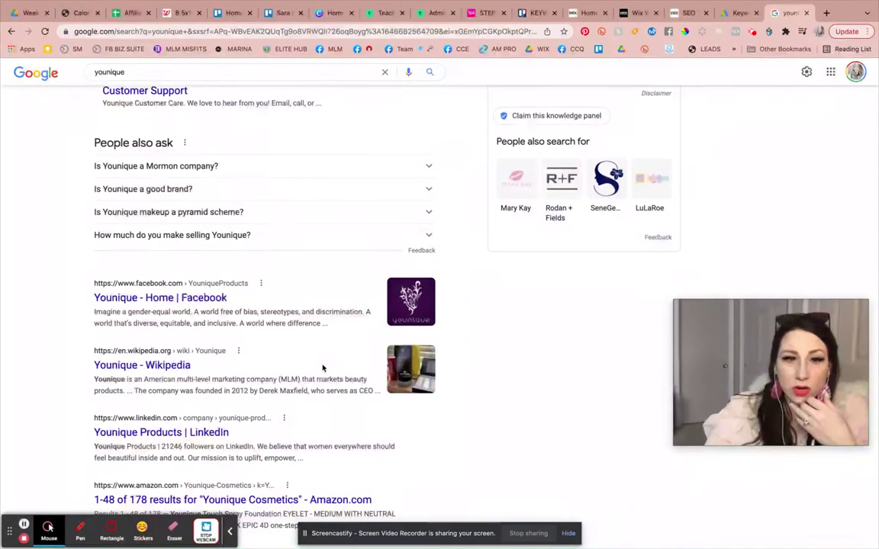
pyautogui.scroll(-1, 324, 374)
pyautogui.scroll(-5, 324, 374)
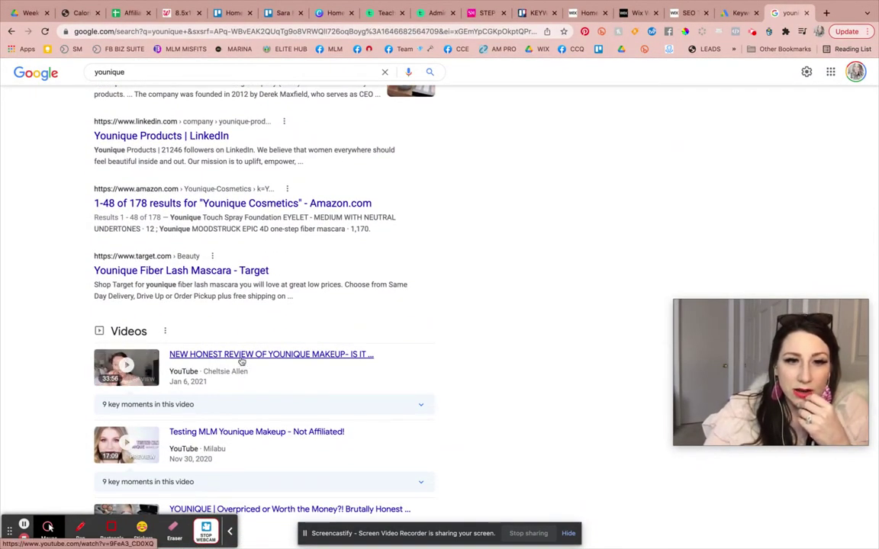
pyautogui.scroll(-4, 243, 362)
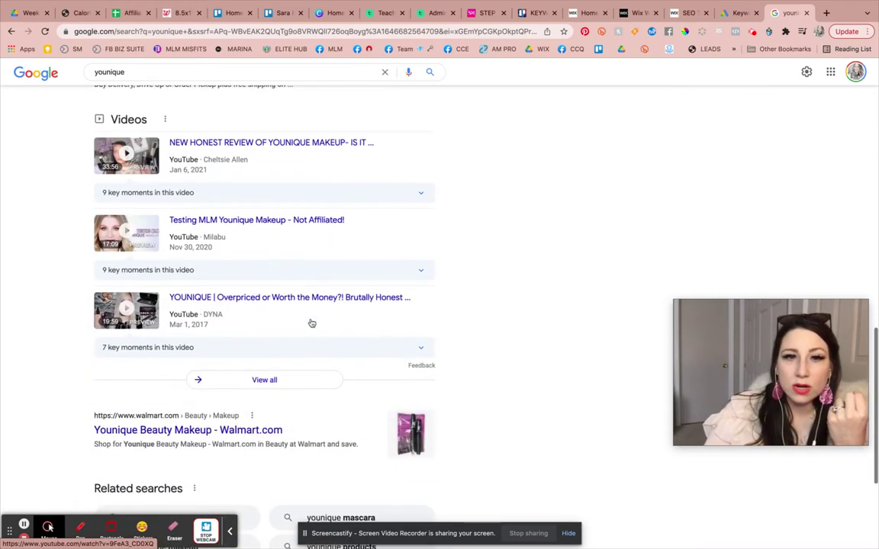
pyautogui.scroll(-4, 272, 308)
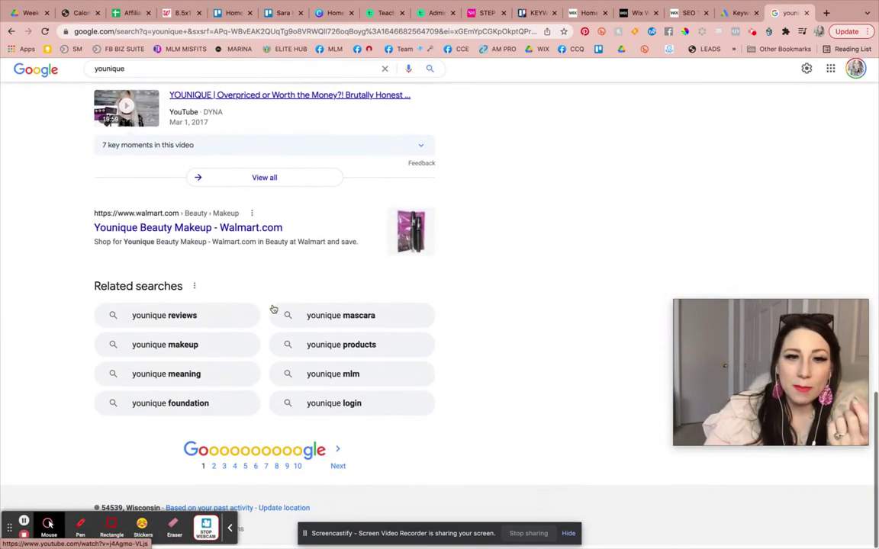
pyautogui.scroll(6, 273, 308)
pyautogui.scroll(10, 273, 309)
# Search Google for the suggested phrase "younique makeup" and review which sites rank for it
pyautogui.click(141, 84)
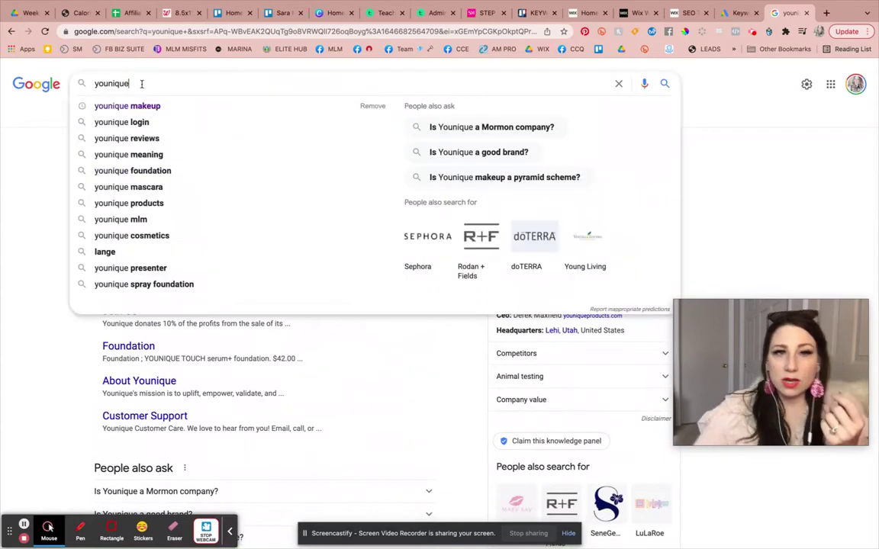
pyautogui.click(152, 106)
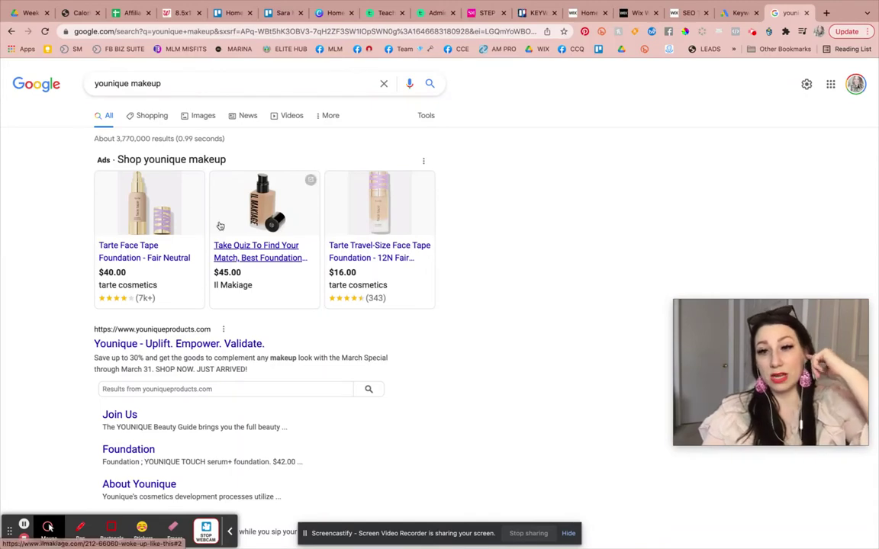
pyautogui.scroll(-7, 310, 349)
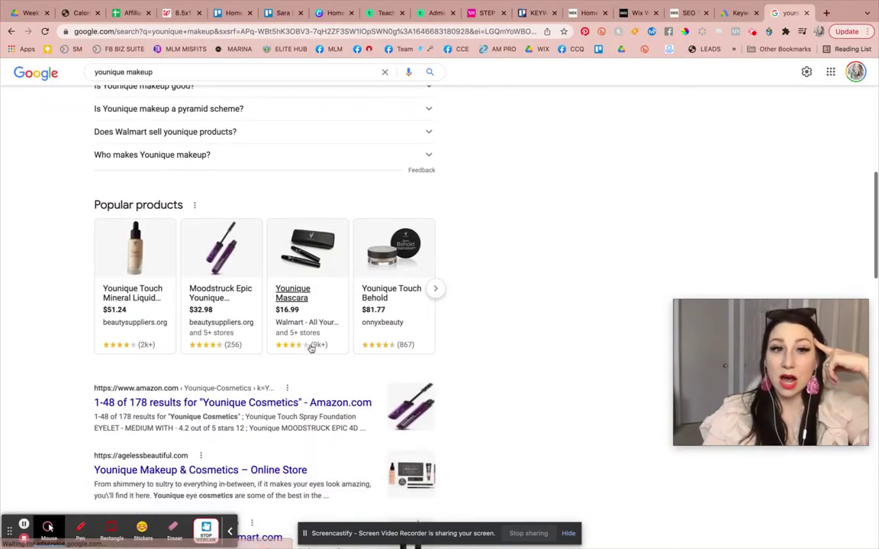
pyautogui.scroll(-5, 310, 347)
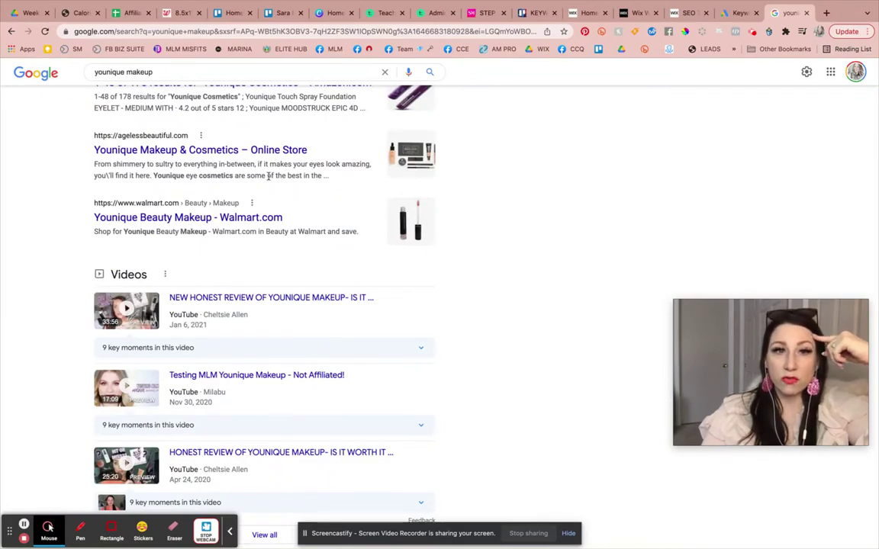
# Open the agelessbeautiful.com store result, dismiss its promotional pop-up and look through the page text and product listing
pyautogui.click(174, 150)
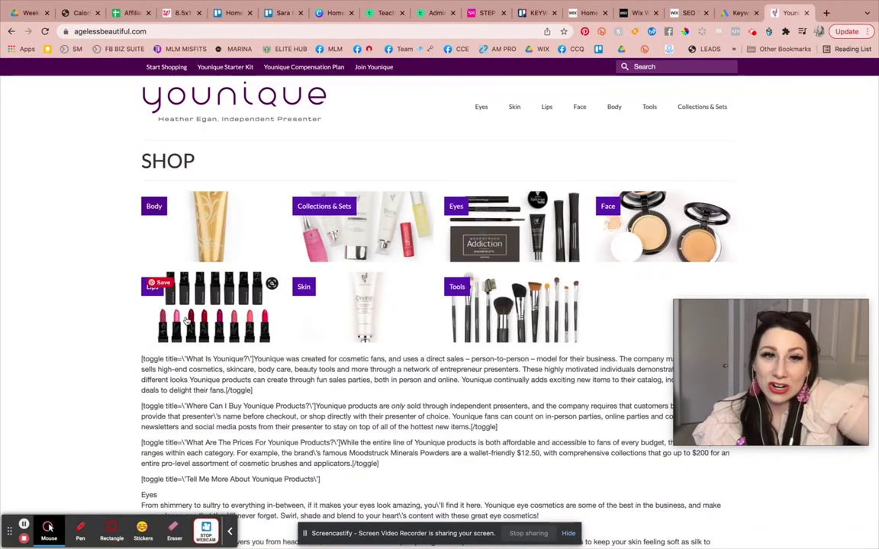
pyautogui.scroll(-10, 190, 334)
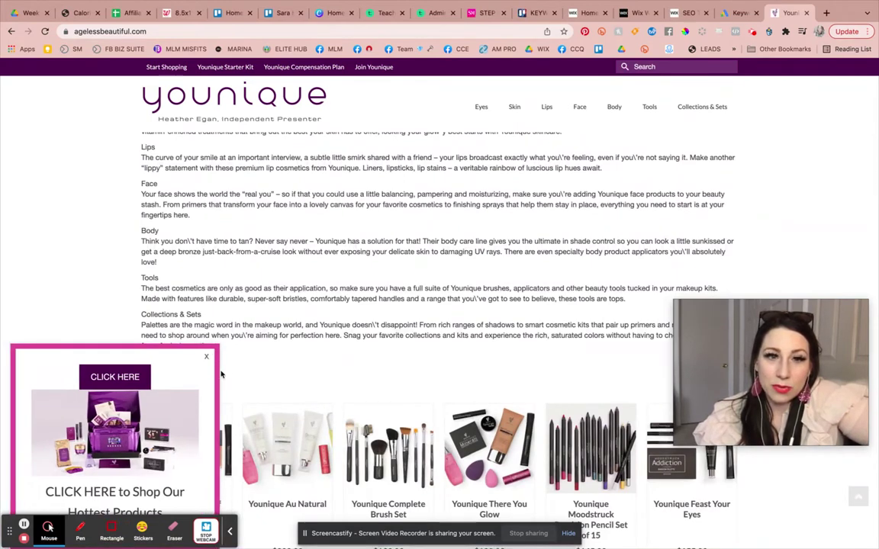
pyautogui.click(186, 328)
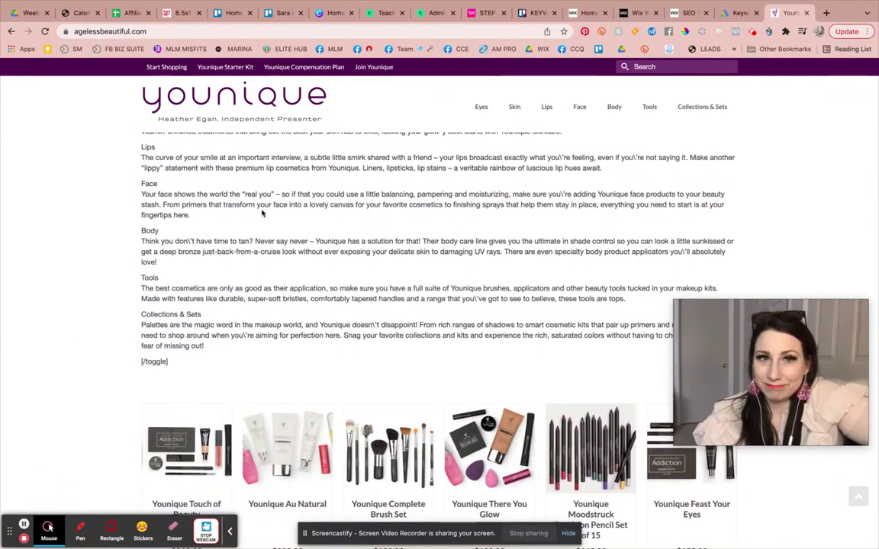
pyautogui.scroll(-4, 267, 235)
pyautogui.scroll(-20, 268, 238)
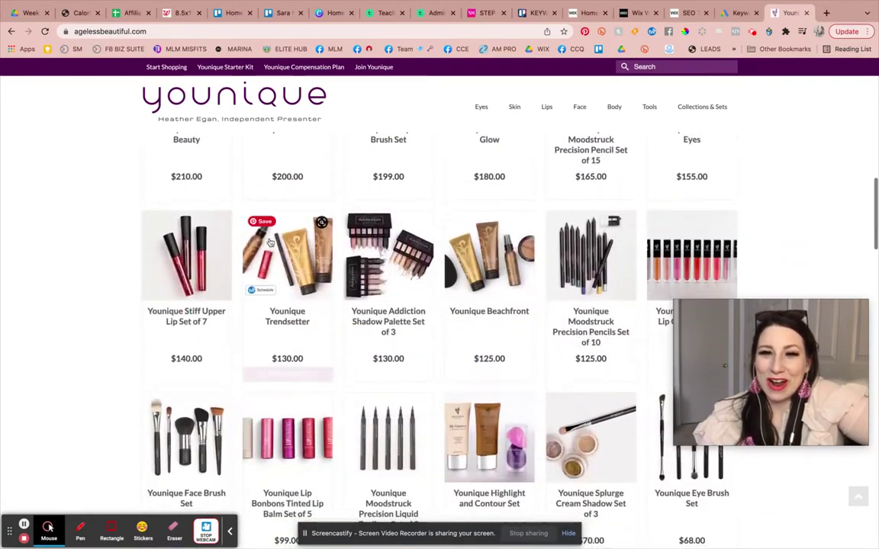
pyautogui.scroll(-3, 269, 242)
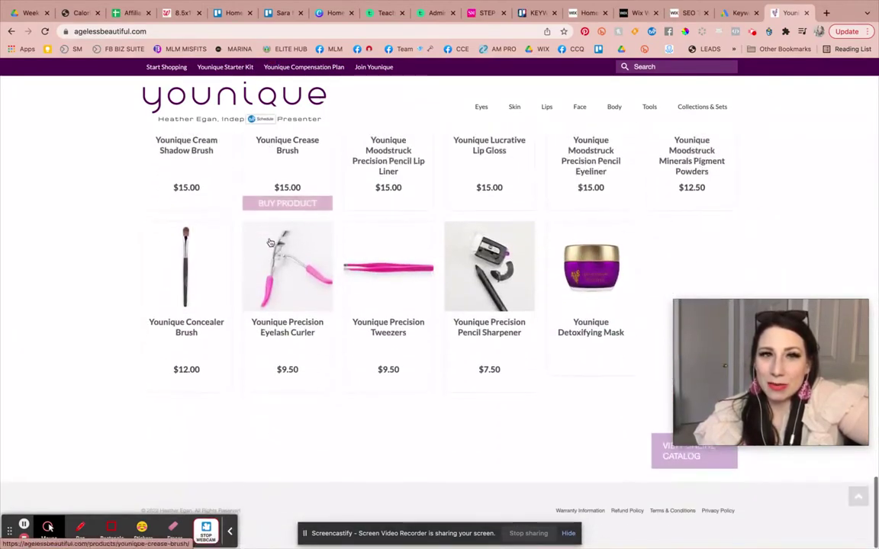
pyautogui.scroll(20, 270, 242)
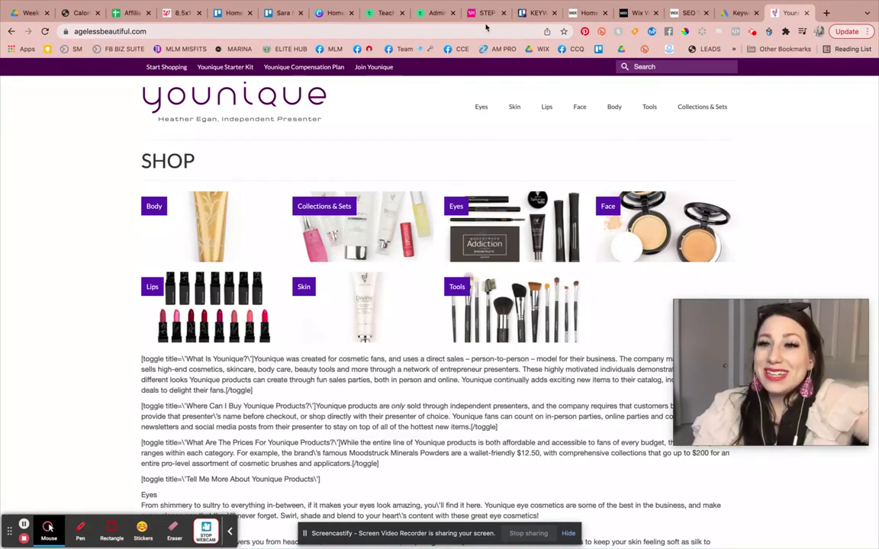
# Glance at the Wix site dashboard and return from the agelessbeautiful.com store to the Google results
pyautogui.click(585, 14)
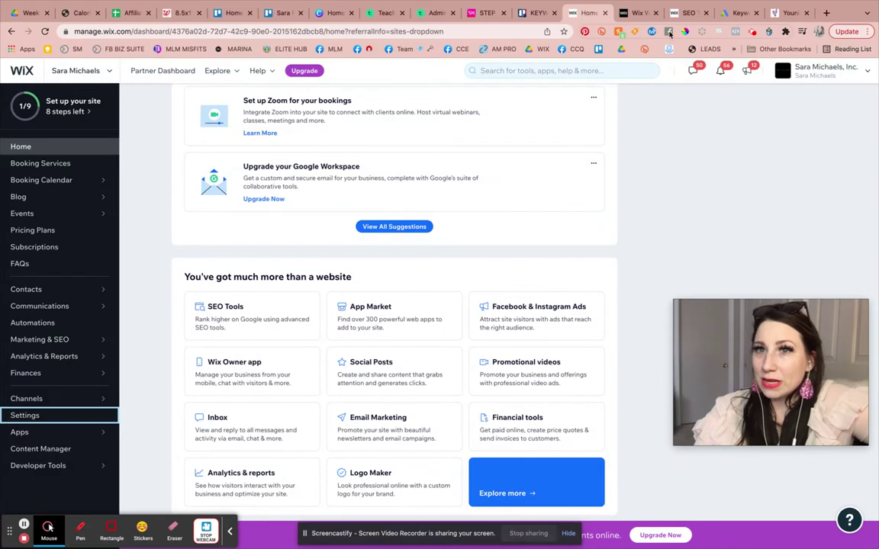
pyautogui.click(785, 13)
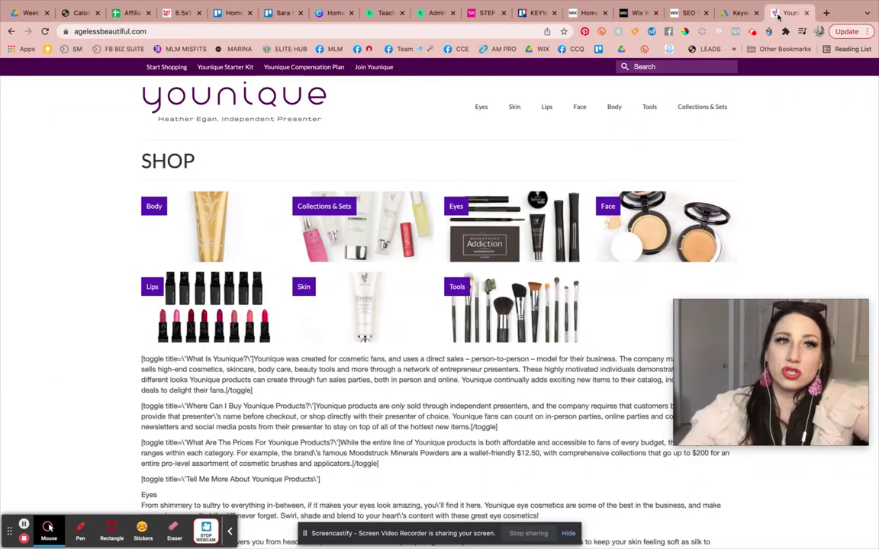
pyautogui.click(12, 31)
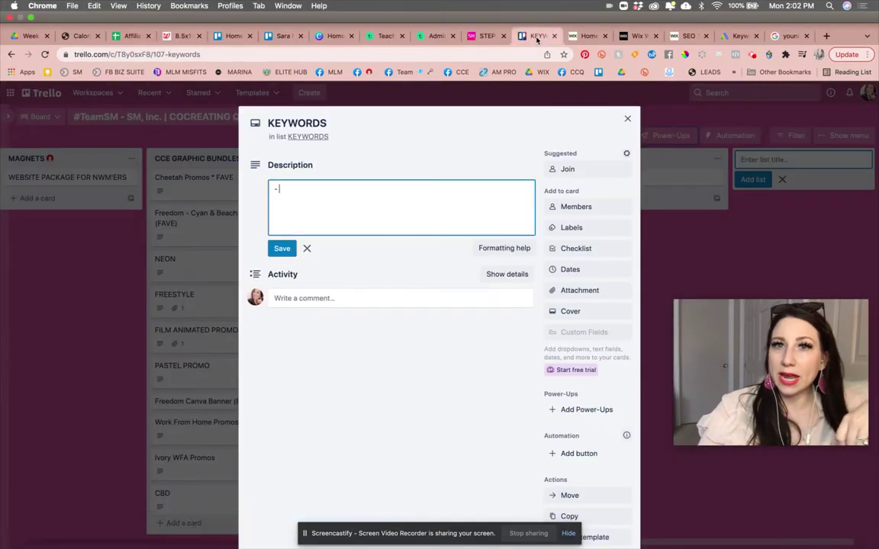
# Check the KEYWORDS card in Trello and go back to the beginning of the "younique makeup" results
pyautogui.click(537, 37)
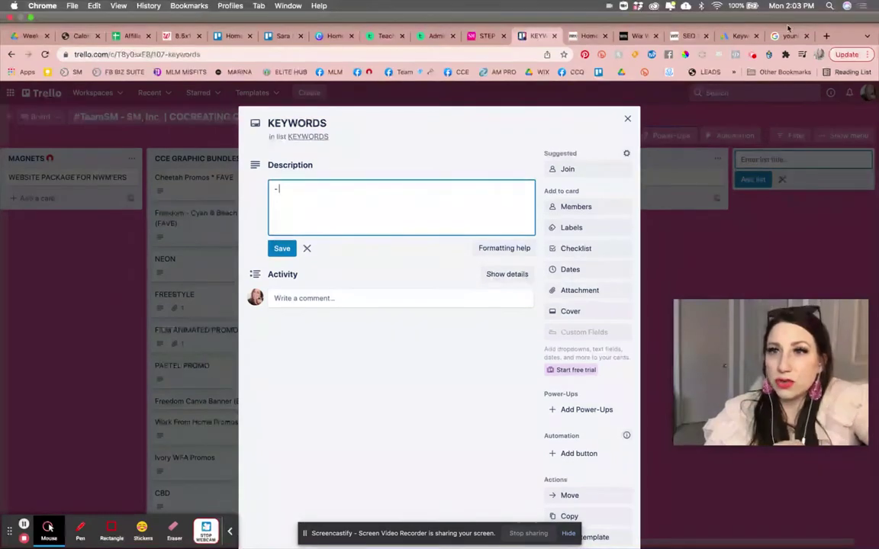
pyautogui.click(788, 37)
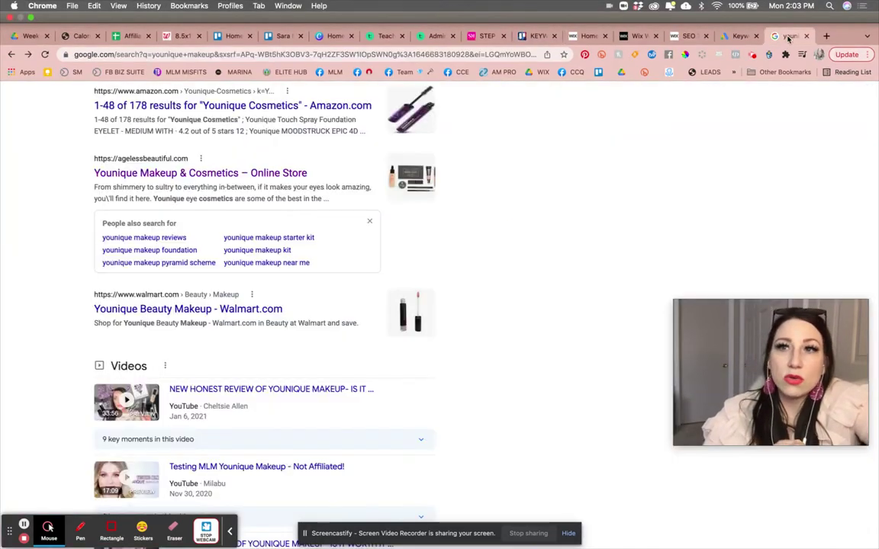
pyautogui.scroll(10, 540, 184)
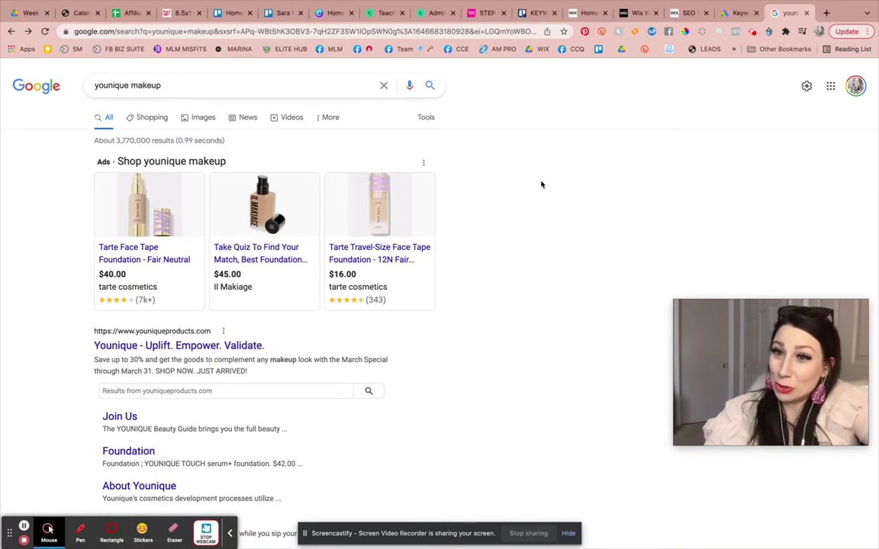
# Replace the Google query with "natural botox alternative" to bring up its search suggestions
pyautogui.click(171, 84)
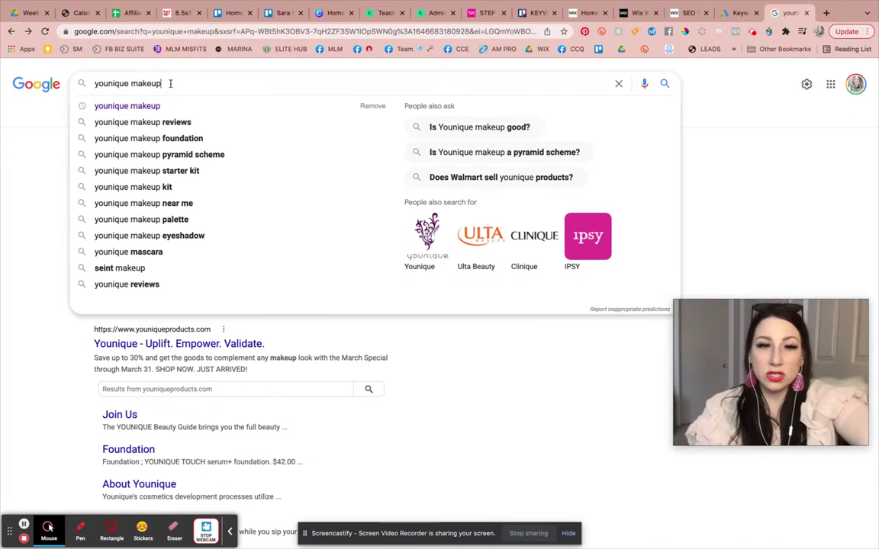
pyautogui.tripleClick(170, 84)
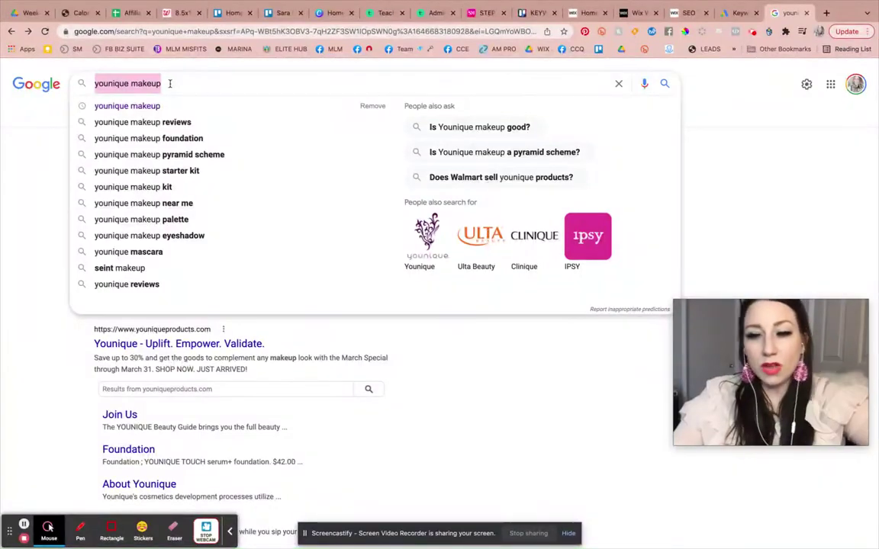
pyautogui.press('BackSpace')
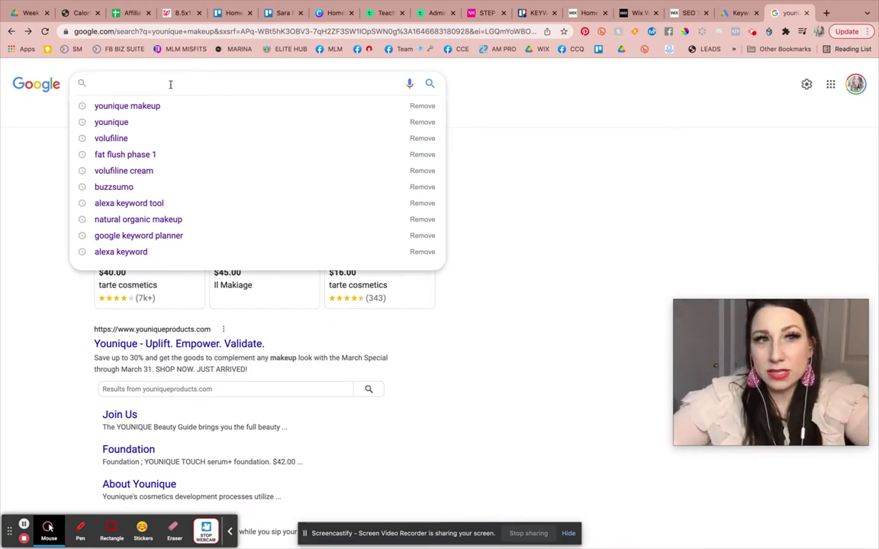
pyautogui.write('natrual')
pyautogui.press('BackSpace')
pyautogui.press('BackSpace')
pyautogui.press('BackSpace')
pyautogui.press('BackSpace')
pyautogui.press('BackSpace')
pyautogui.write('tural botox al')
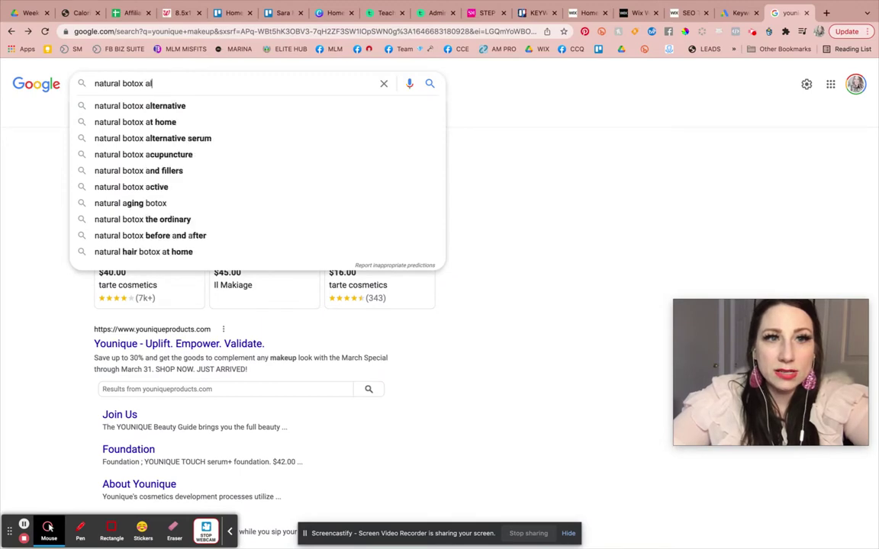
pyautogui.write('ternative')
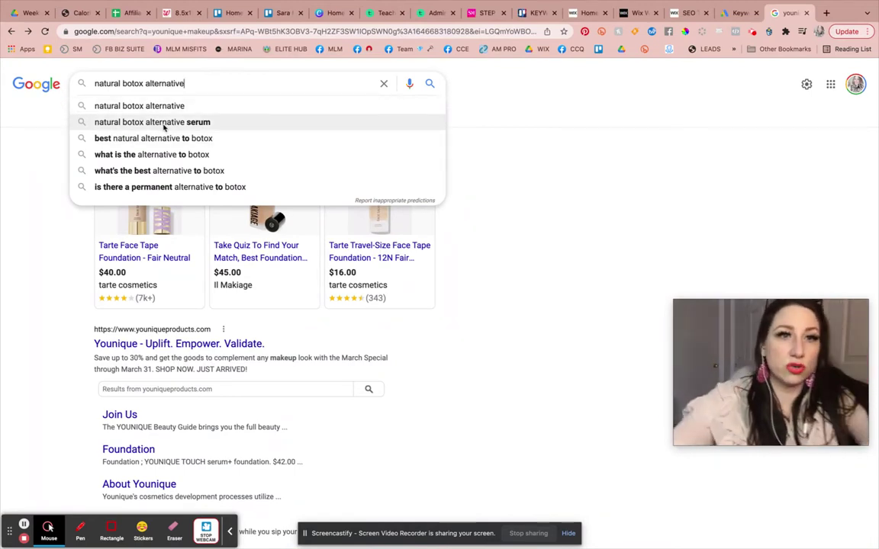
# Change the Google query to "natural botox cream" to bring up its suggestions, and glance at the KEYWORDS card in Trello
pyautogui.press('BackSpace')
pyautogui.press('BackSpace')
pyautogui.press('BackSpace')
pyautogui.press('BackSpace')
pyautogui.press('BackSpace')
pyautogui.press('BackSpace')
pyautogui.press('BackSpace')
pyautogui.press('BackSpace')
pyautogui.press('BackSpace')
pyautogui.press('BackSpace')
pyautogui.press('BackSpace')
pyautogui.write('cream')
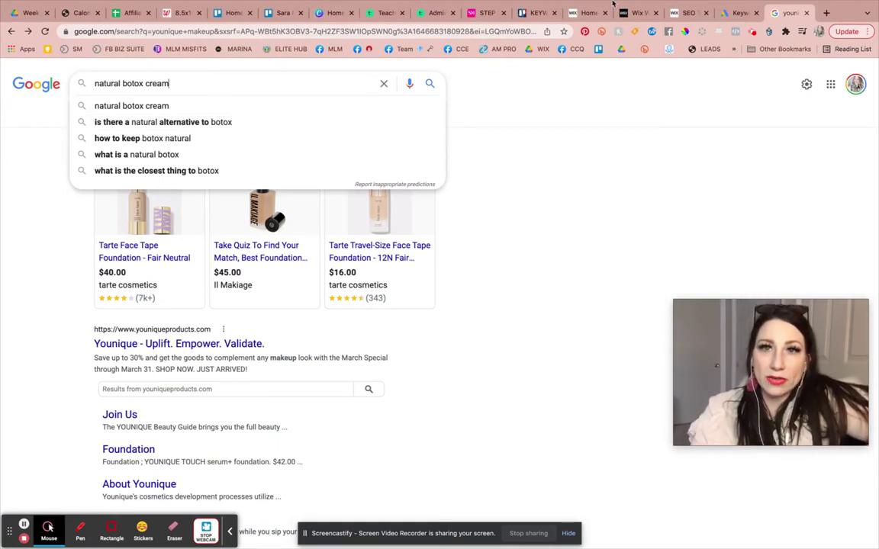
pyautogui.click(536, 13)
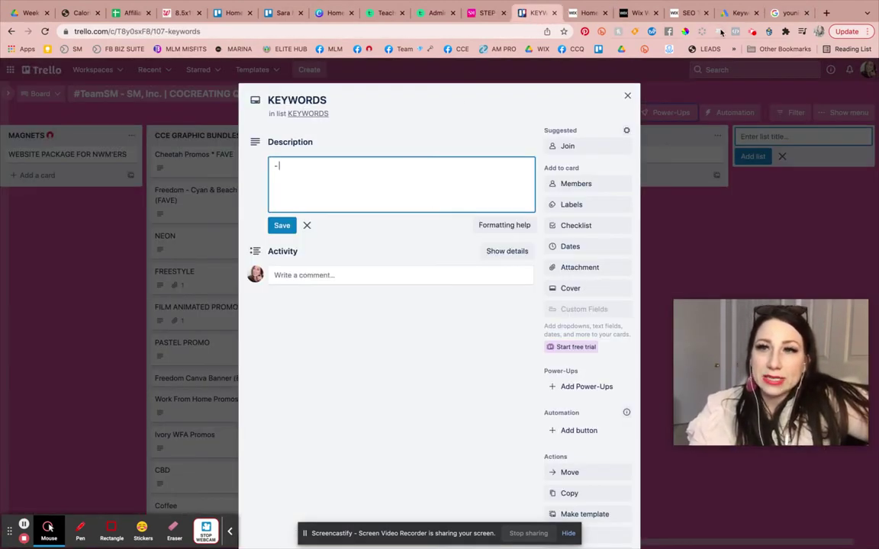
pyautogui.click(781, 17)
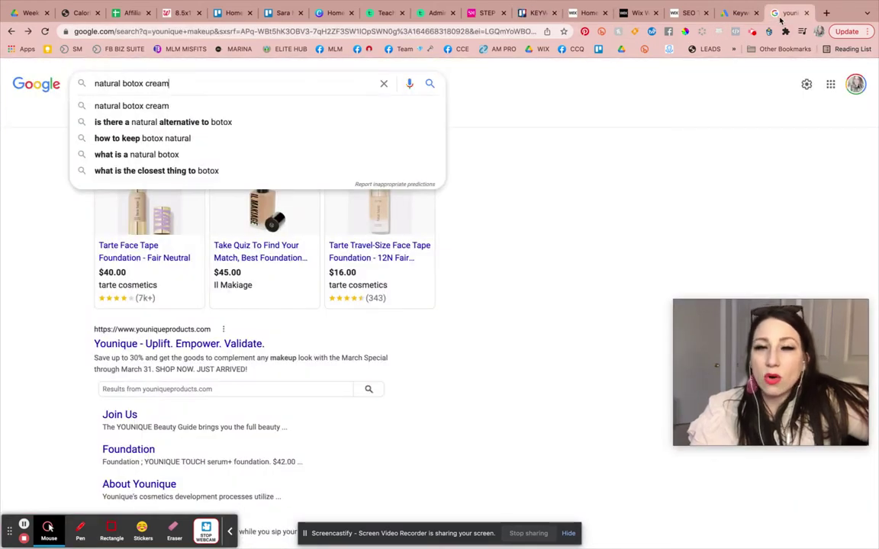
# Switch to the Wix SEO Tools page and open the Get Found on Google plan
pyautogui.click(676, 14)
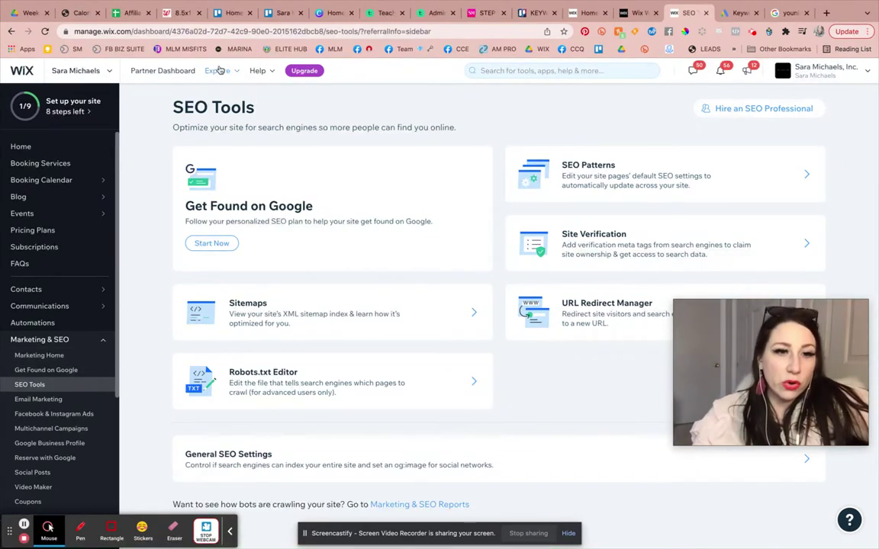
pyautogui.moveTo(60, 340)
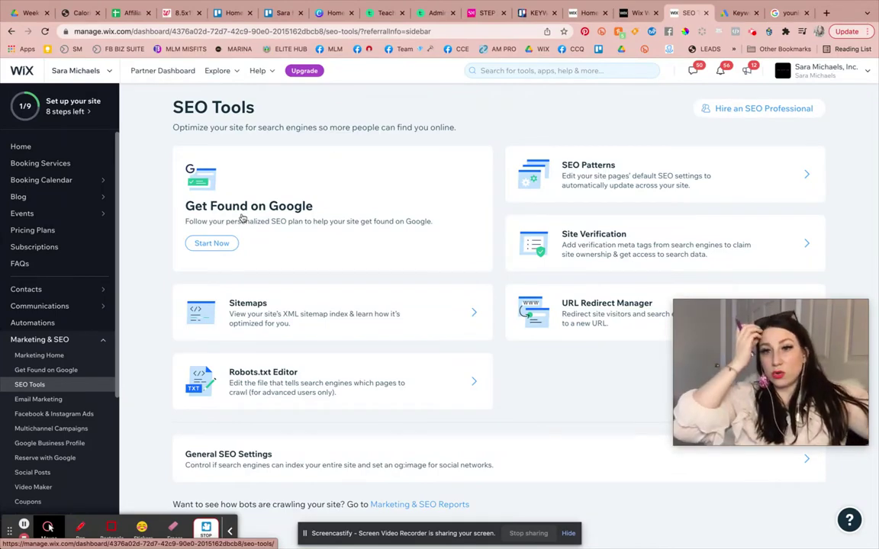
pyautogui.click(228, 245)
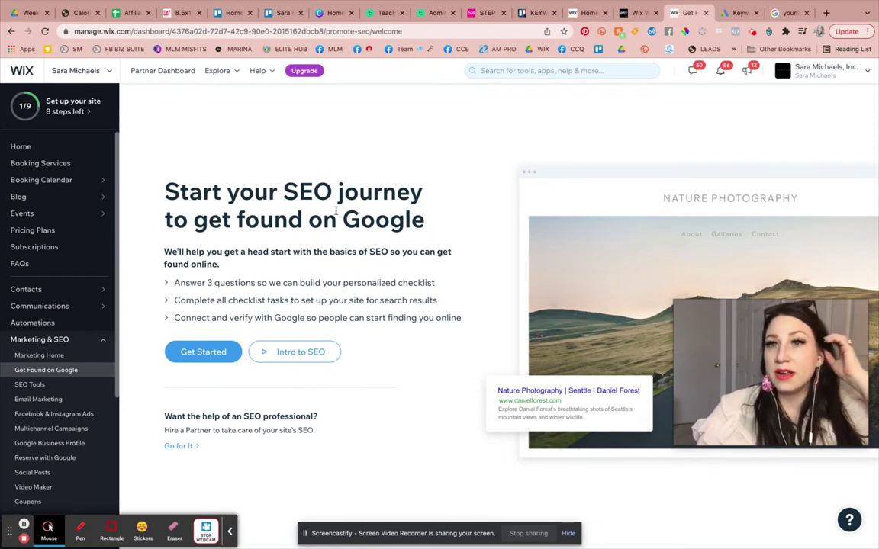
# View the leopard-sock image's "What's in the image? Tell Google" text in the Wix editor, and return to the Google search
pyautogui.click(633, 13)
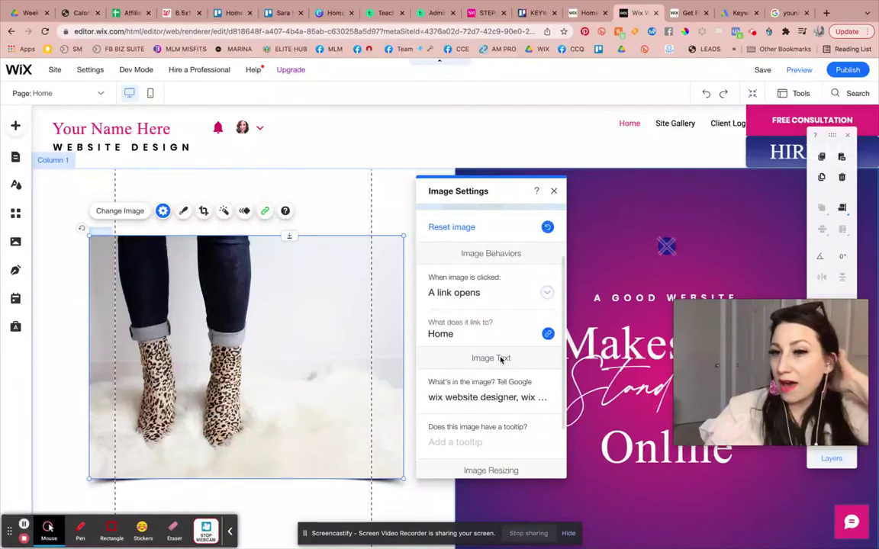
pyautogui.click(484, 394)
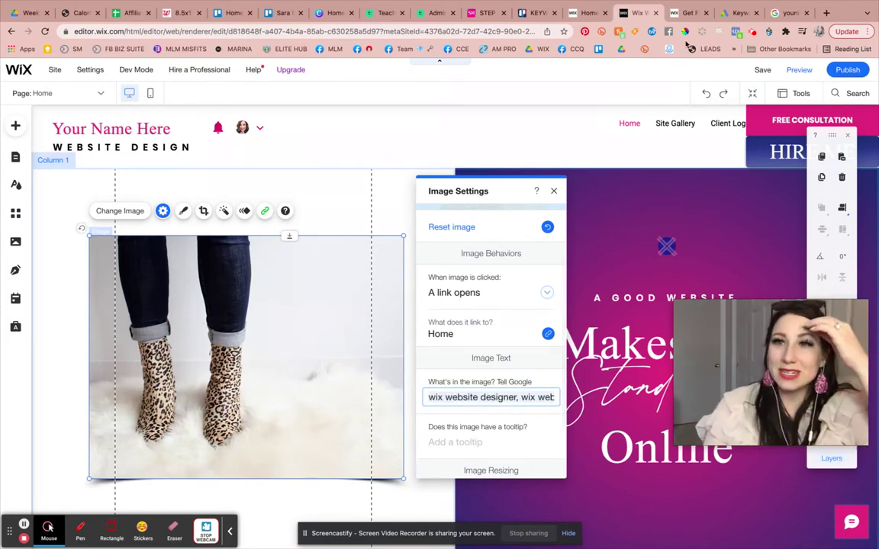
pyautogui.click(801, 8)
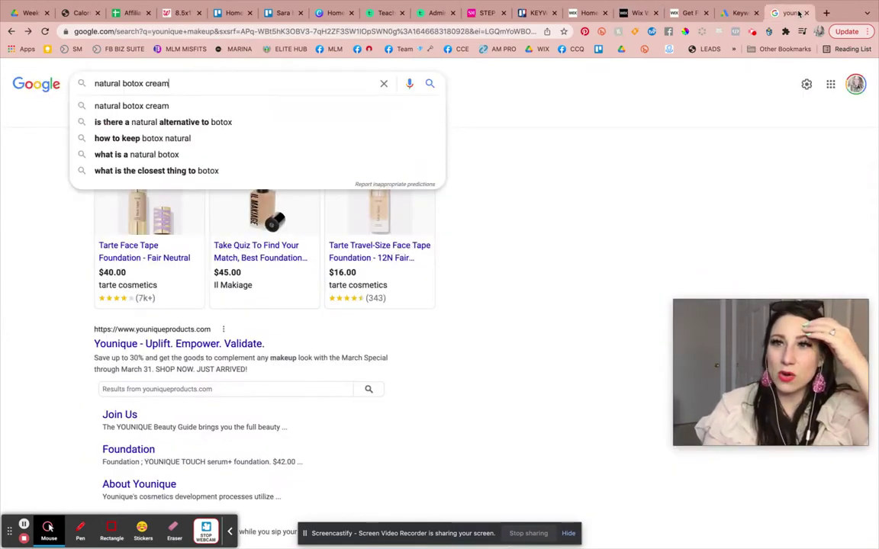
# Search Google for "fat flush" instead and skim the results page
pyautogui.doubleClick(220, 84)
pyautogui.press('BackSpace')
pyautogui.press('BackSpace')
pyautogui.press('BackSpace')
pyautogui.press('BackSpace')
pyautogui.press('BackSpace')
pyautogui.press('BackSpace')
pyautogui.press('BackSpace')
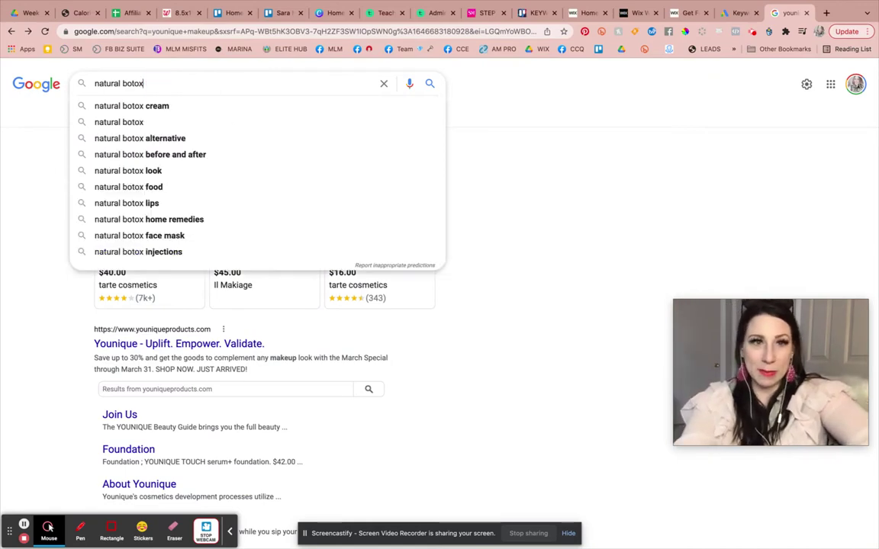
pyautogui.press('BackSpace')
pyautogui.press('BackSpace')
pyautogui.press('BackSpace')
pyautogui.press('BackSpace')
pyautogui.press('BackSpace')
pyautogui.press('BackSpace')
pyautogui.press('BackSpace')
pyautogui.write('fat flush')
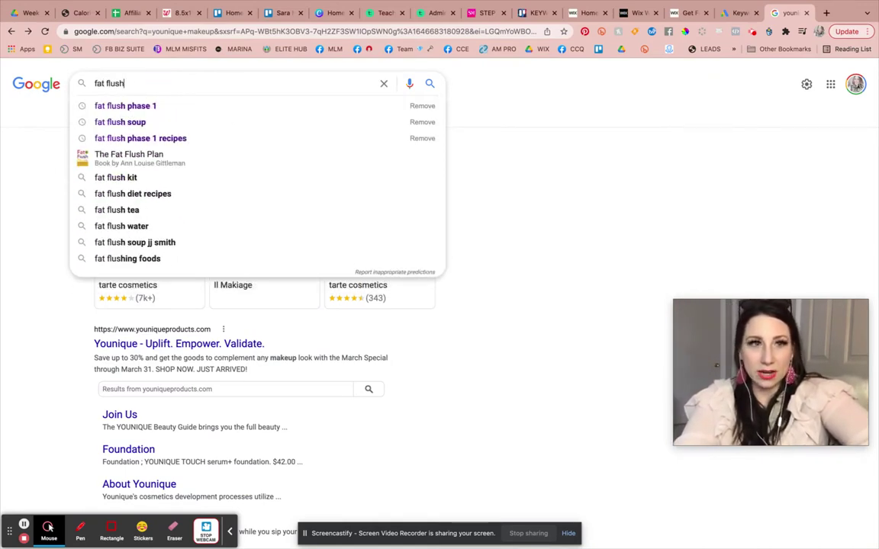
pyautogui.press('Return')
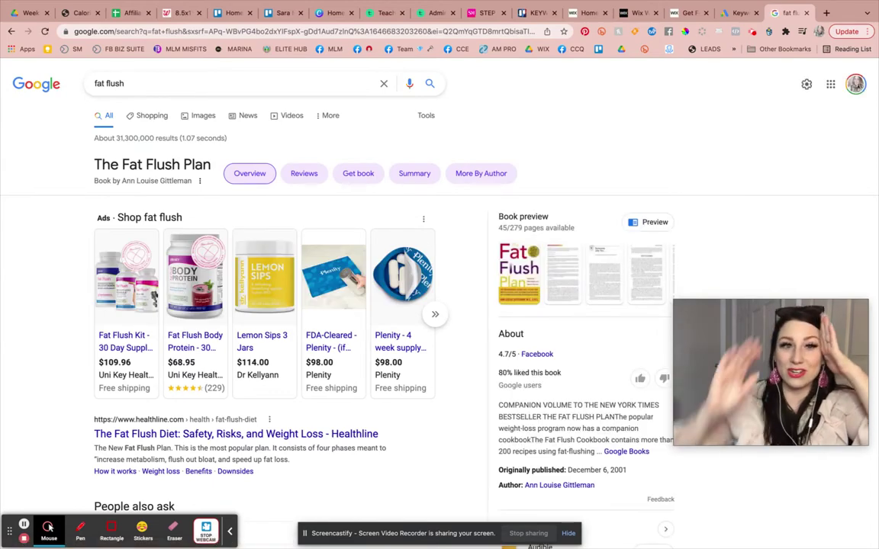
pyautogui.scroll(-3, 191, 275)
pyautogui.scroll(5, 191, 274)
# Run the suggested search "fat flush phase 1" and look through its web and image results
pyautogui.click(141, 83)
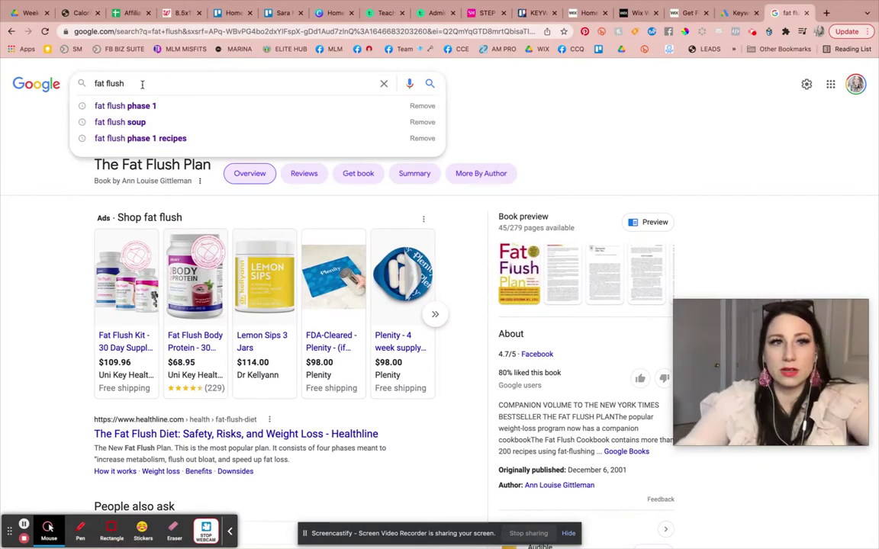
pyautogui.click(147, 107)
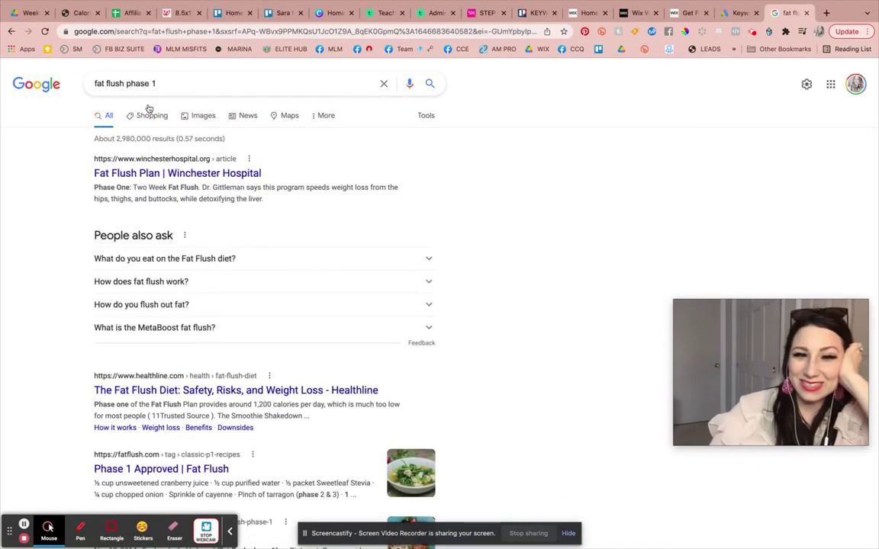
pyautogui.scroll(-3, 191, 252)
pyautogui.scroll(-1, 196, 260)
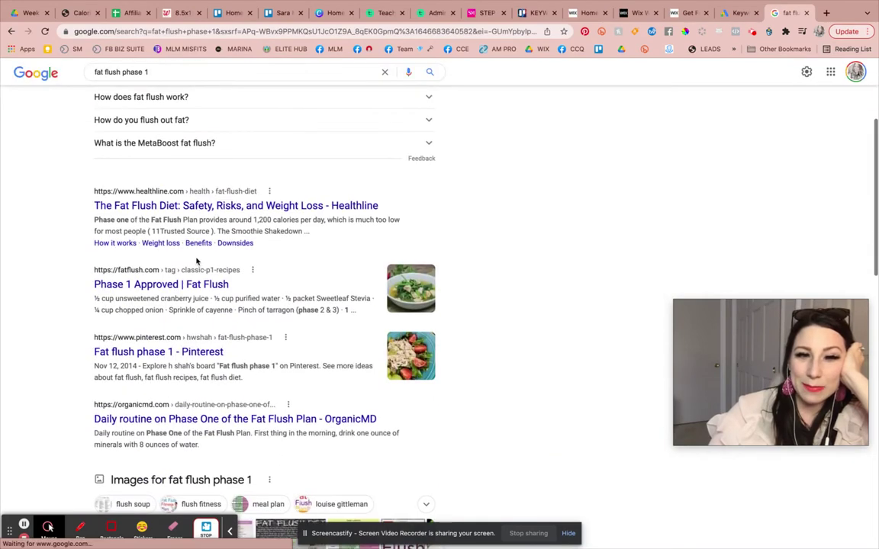
pyautogui.scroll(4, 181, 289)
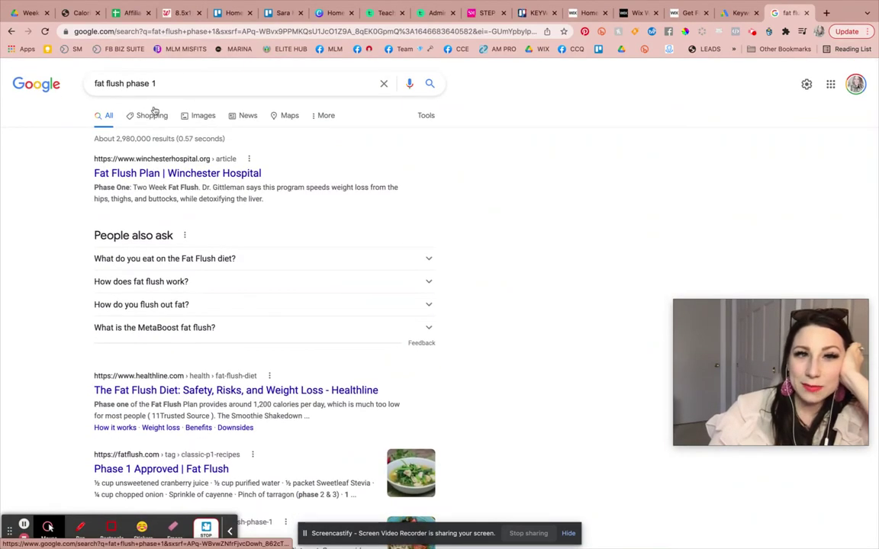
pyautogui.click(201, 118)
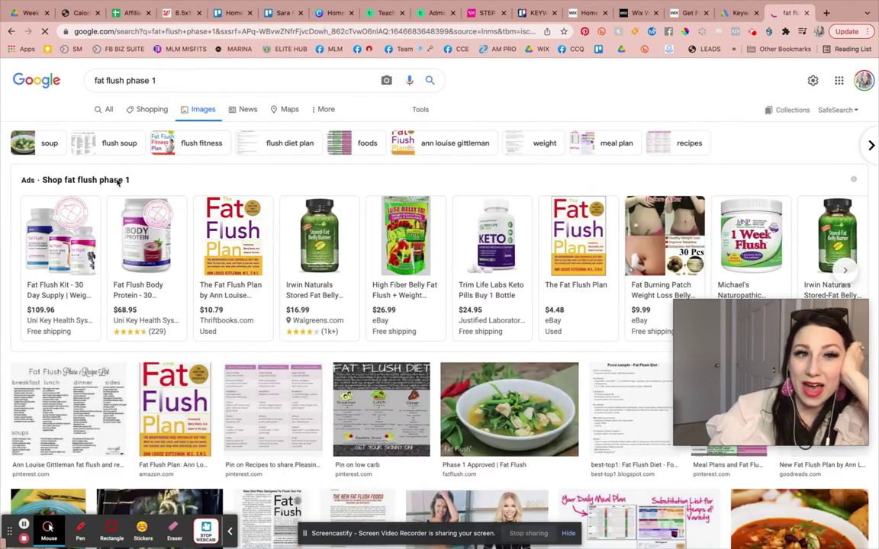
pyautogui.scroll(-3, 67, 316)
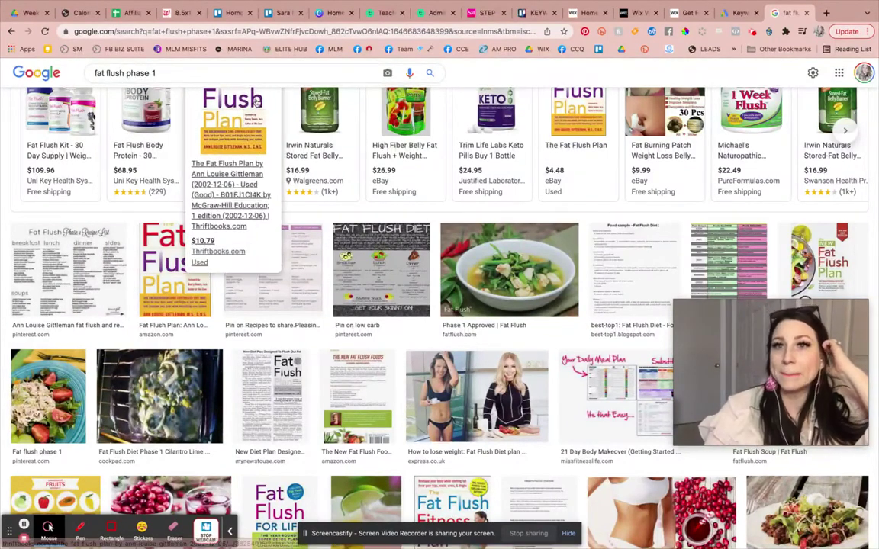
# Open the Home page's settings in the Wix editor and review its SEO Basics and Social Share fields
pyautogui.click(688, 13)
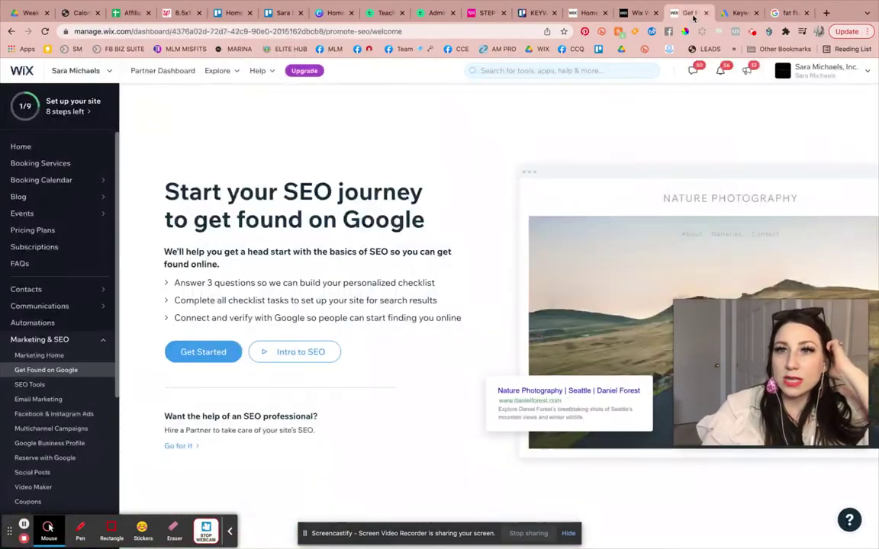
pyautogui.click(635, 13)
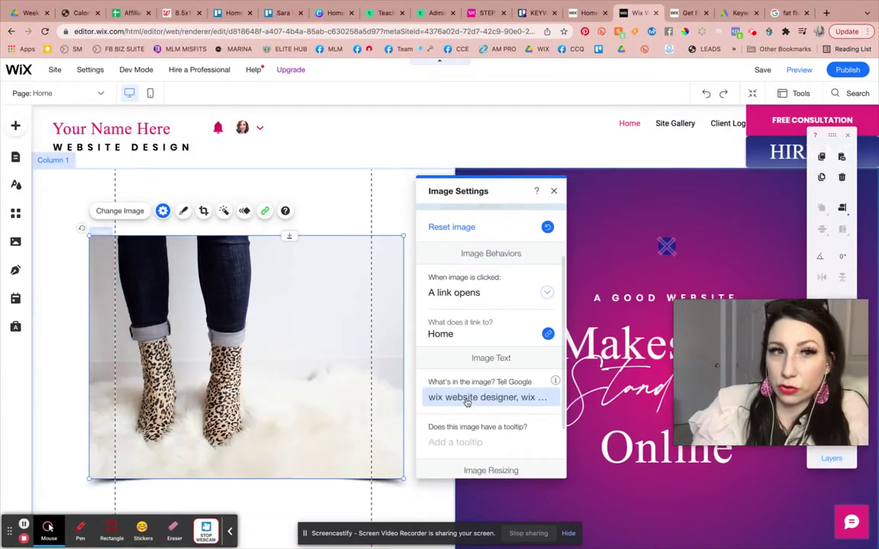
pyautogui.click(16, 155)
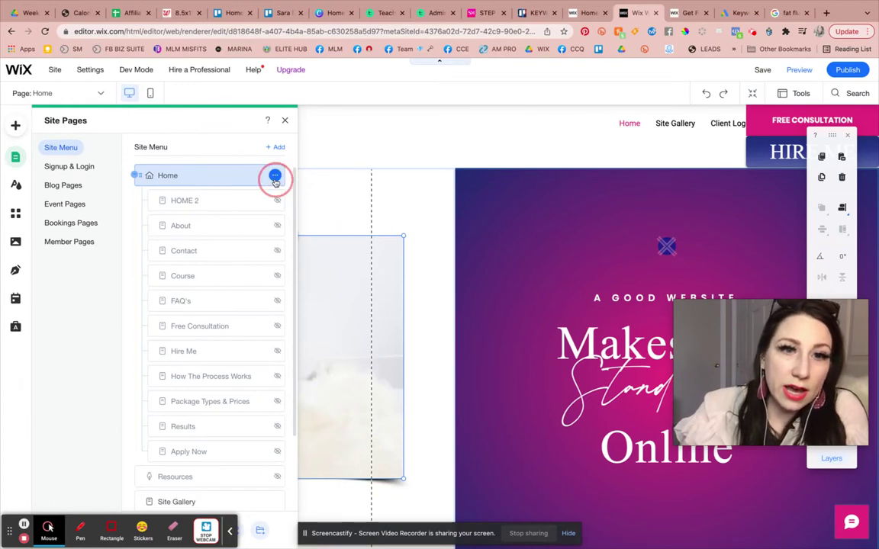
pyautogui.click(274, 176)
pyautogui.click(327, 190)
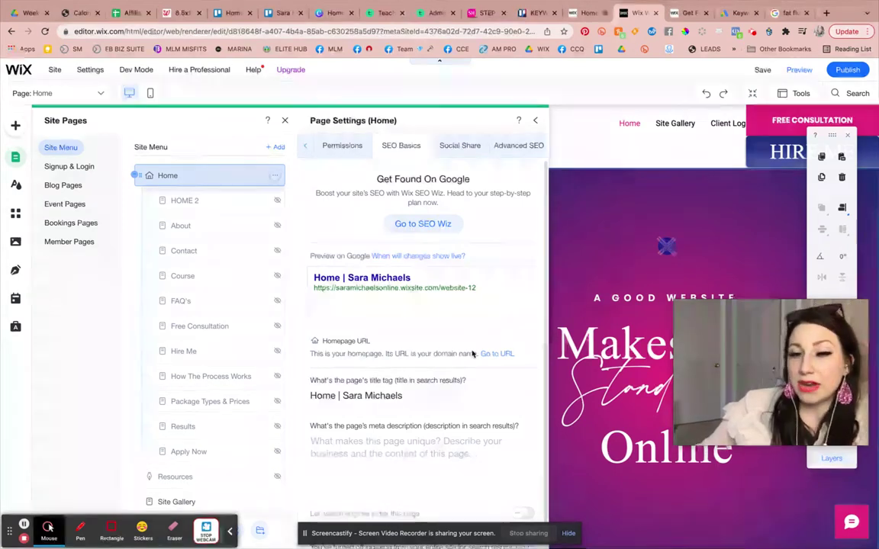
pyautogui.click(461, 147)
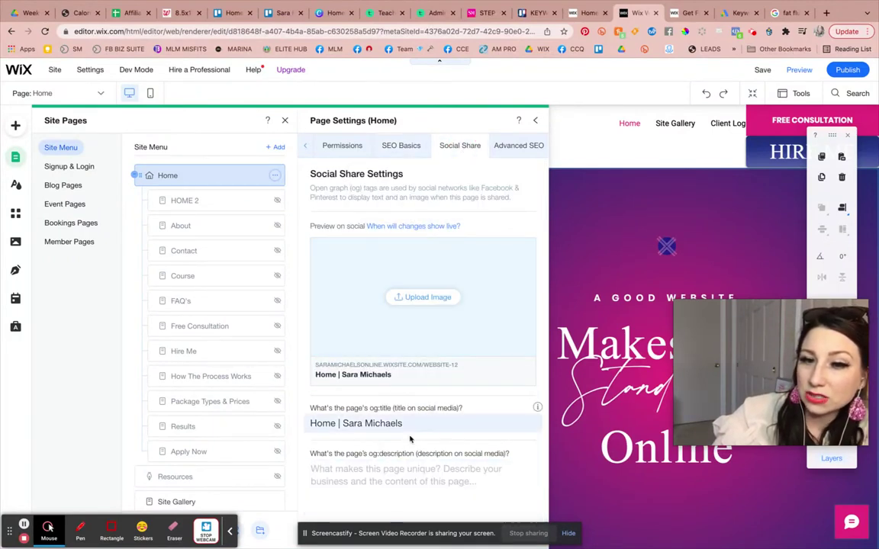
pyautogui.click(400, 145)
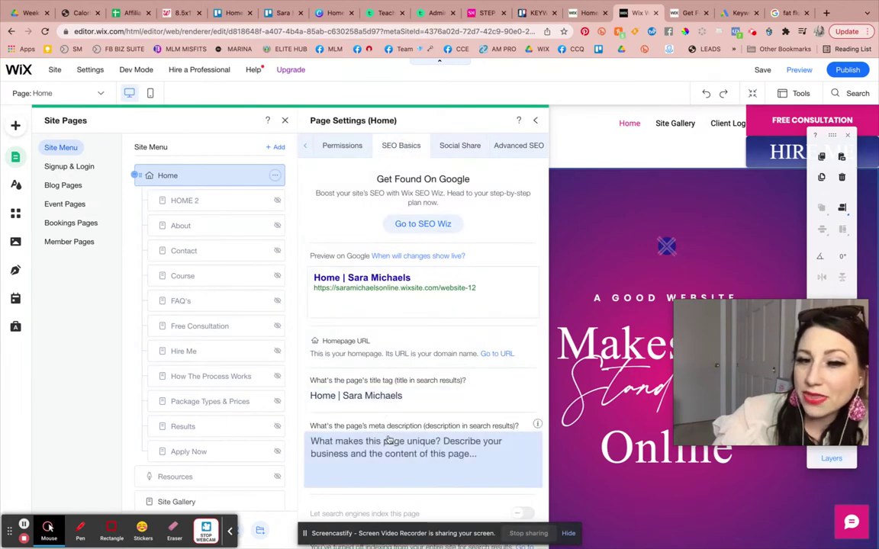
# Look over the Wix dashboard's home page suggestions and go back to the Get Found on Google page
pyautogui.click(590, 12)
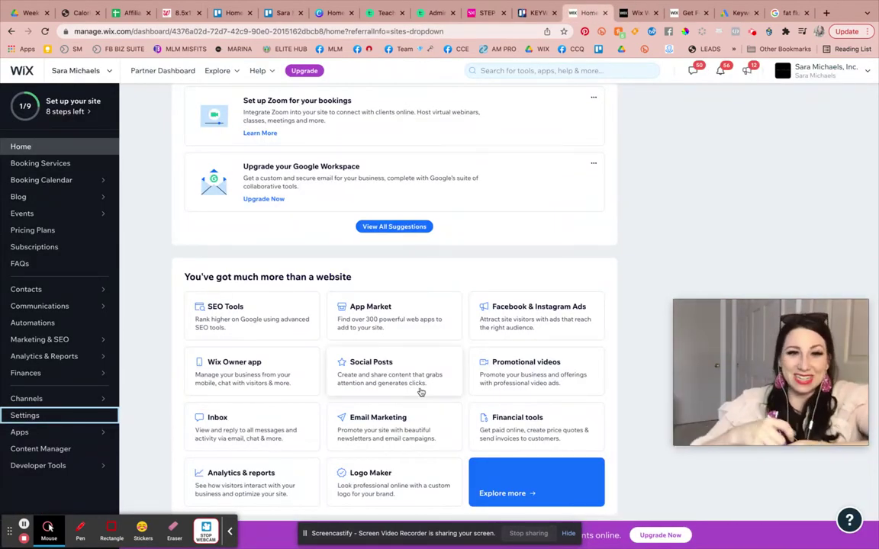
pyautogui.scroll(2, 322, 247)
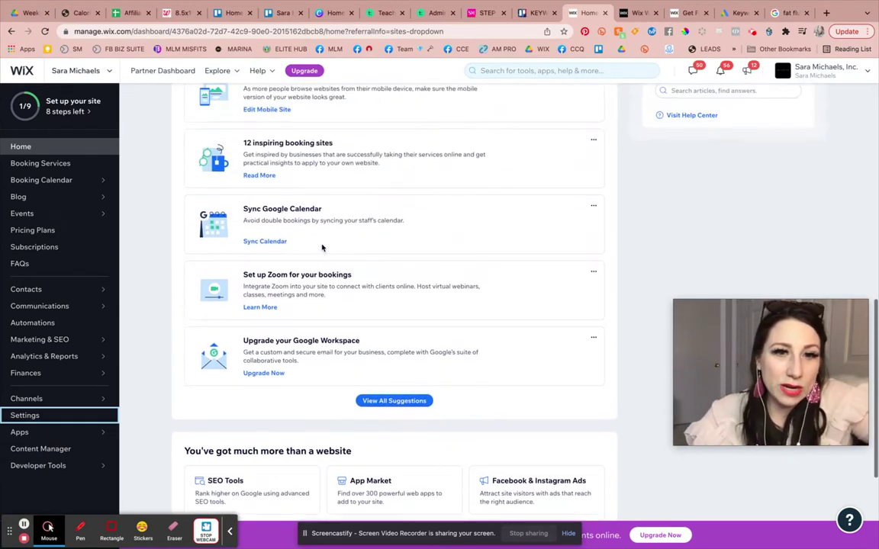
pyautogui.scroll(3, 322, 247)
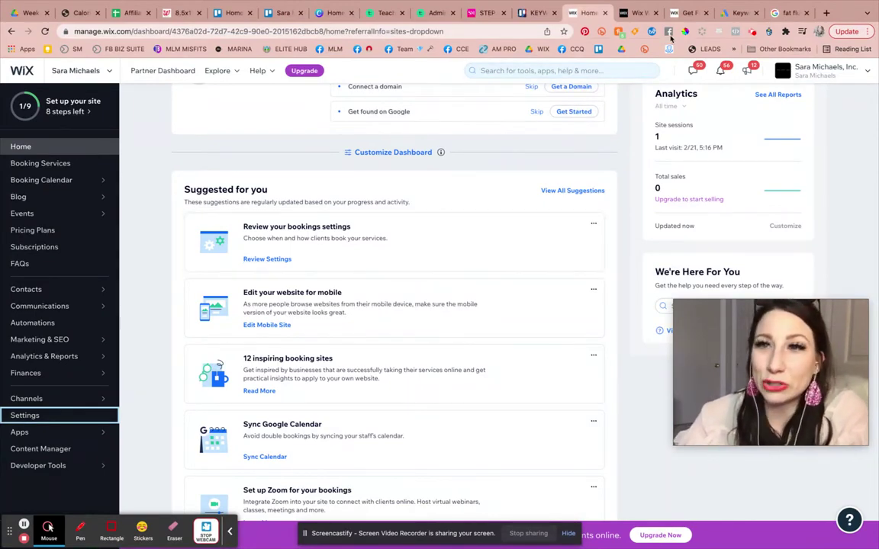
pyautogui.click(687, 13)
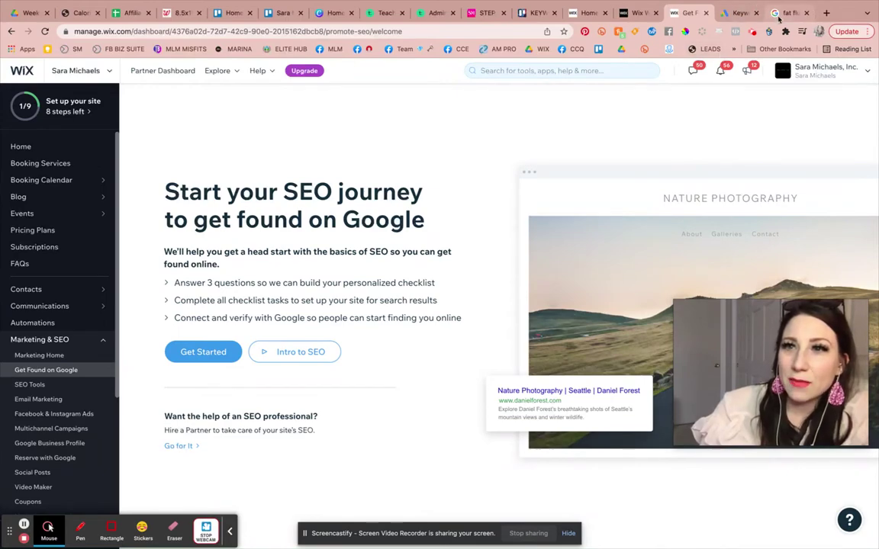
# Return to the Google image results for "fat flush phase 1" and show all web results instead
pyautogui.click(774, 13)
pyautogui.scroll(2, 483, 129)
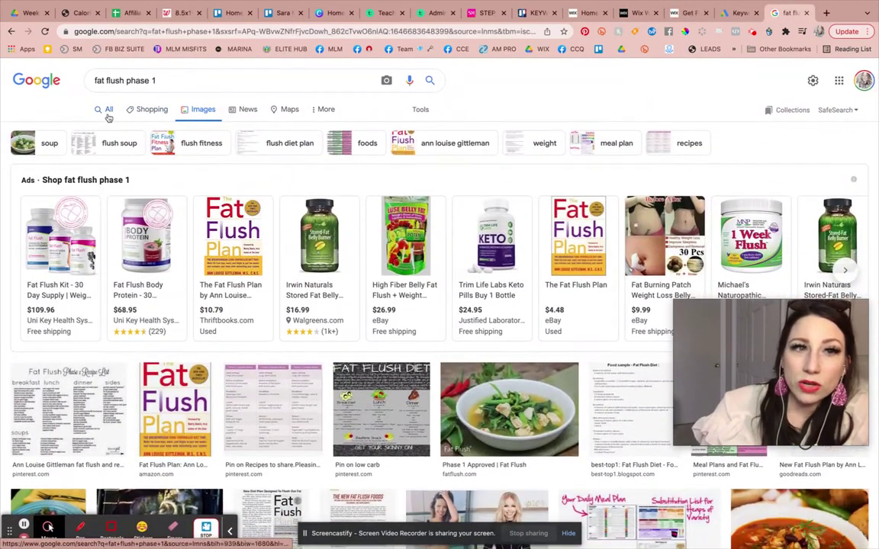
pyautogui.click(96, 113)
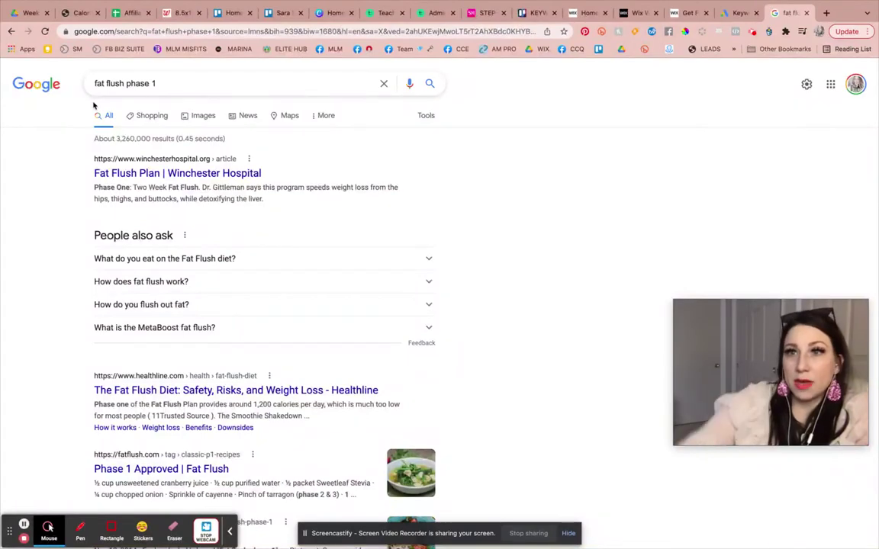
# Switch to Keyword Planner and enter "natural botox alternative" as the starting keyword for a new keyword search
pyautogui.click(731, 39)
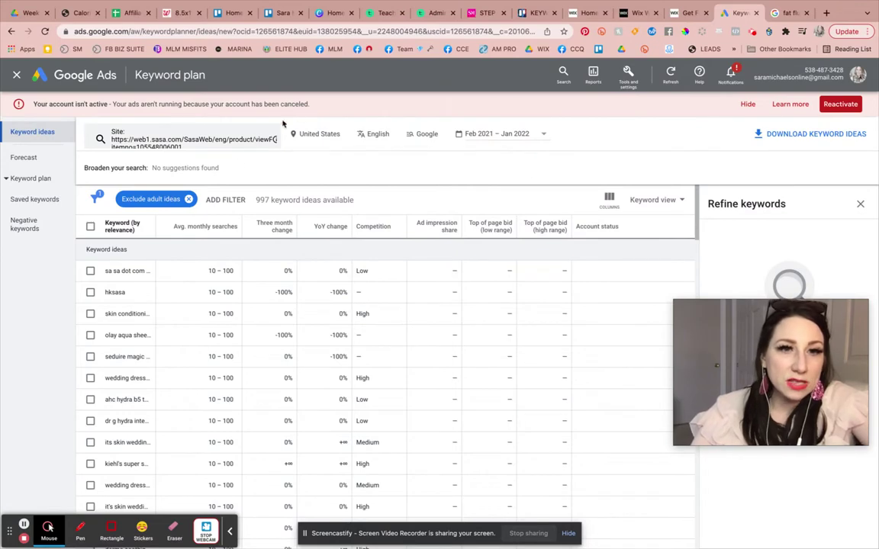
pyautogui.click(225, 140)
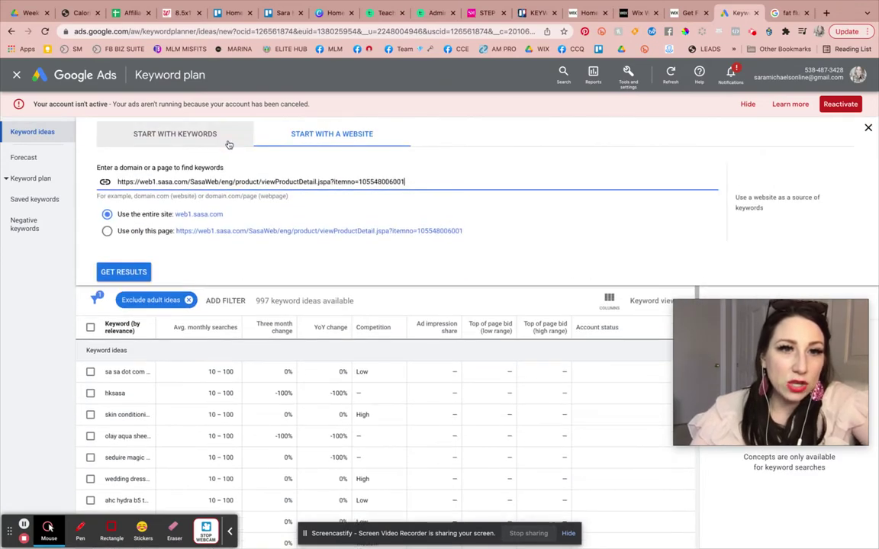
pyautogui.click(216, 135)
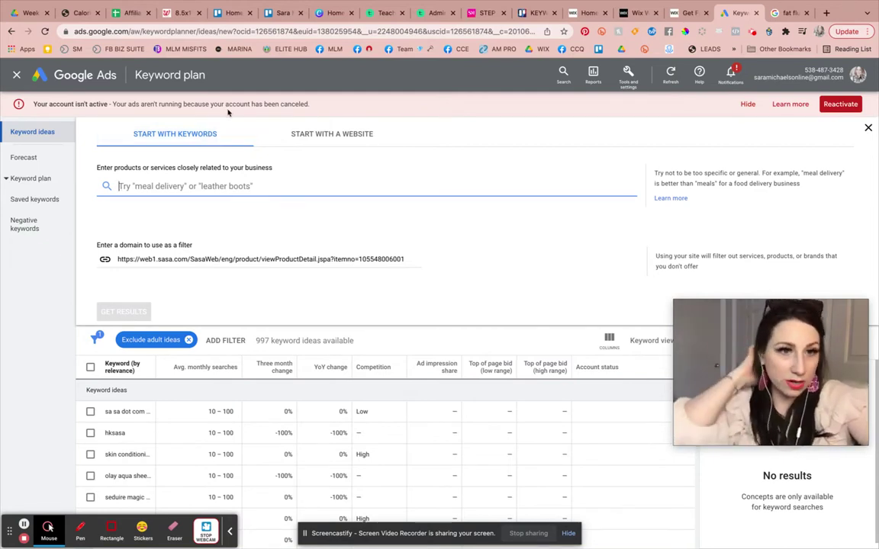
pyautogui.write('natural borox')
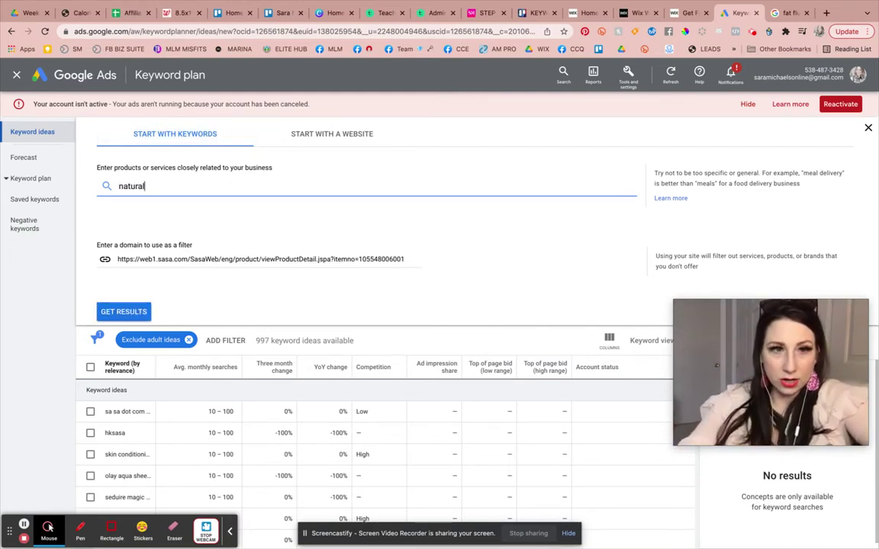
pyautogui.press('BackSpace')
pyautogui.press('BackSpace')
pyautogui.press('BackSpace')
pyautogui.press('BackSpace')
pyautogui.write('tox a')
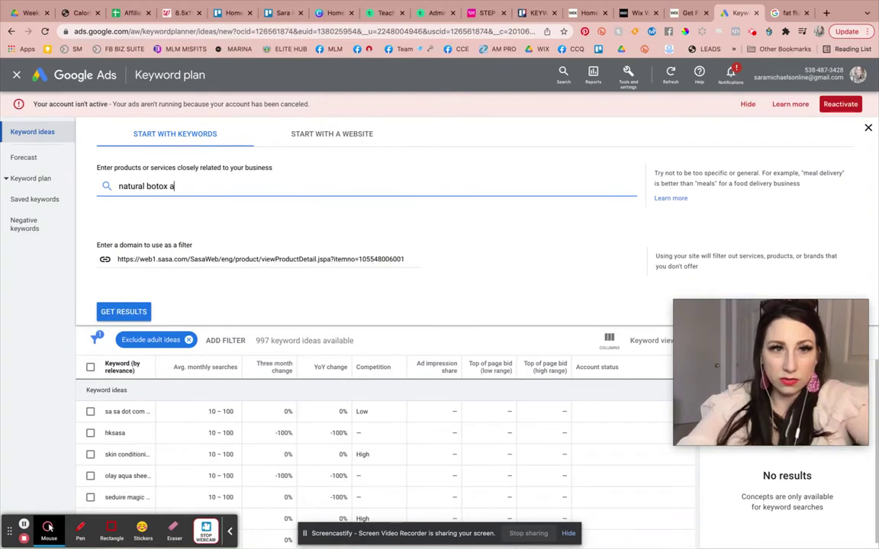
pyautogui.write('lternative')
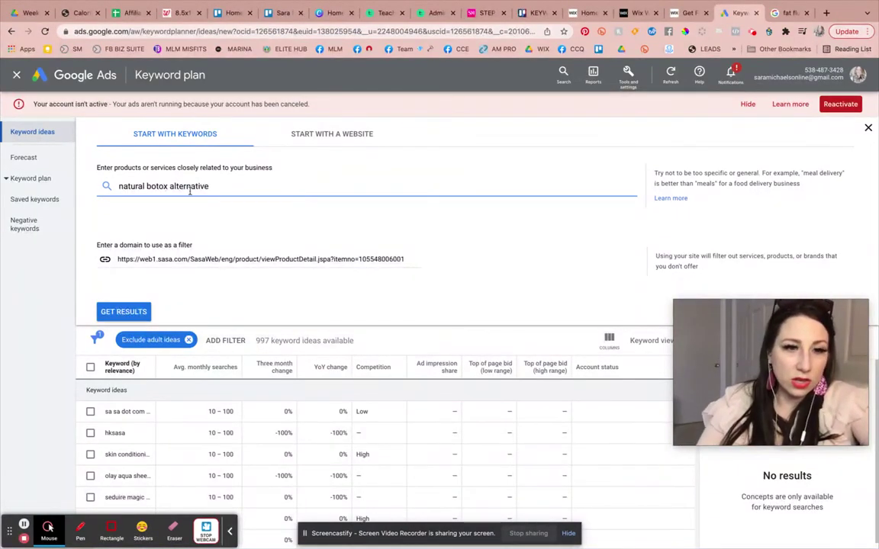
# Clear the domain filter, get the keyword results, and review the monthly searches, competition and bid ranges
pyautogui.click(158, 260)
pyautogui.press('BackSpace')
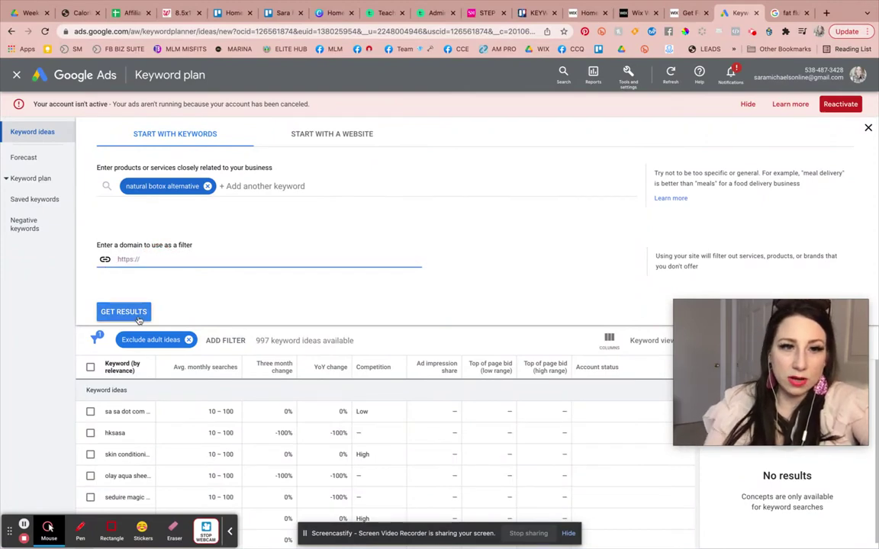
pyautogui.click(123, 311)
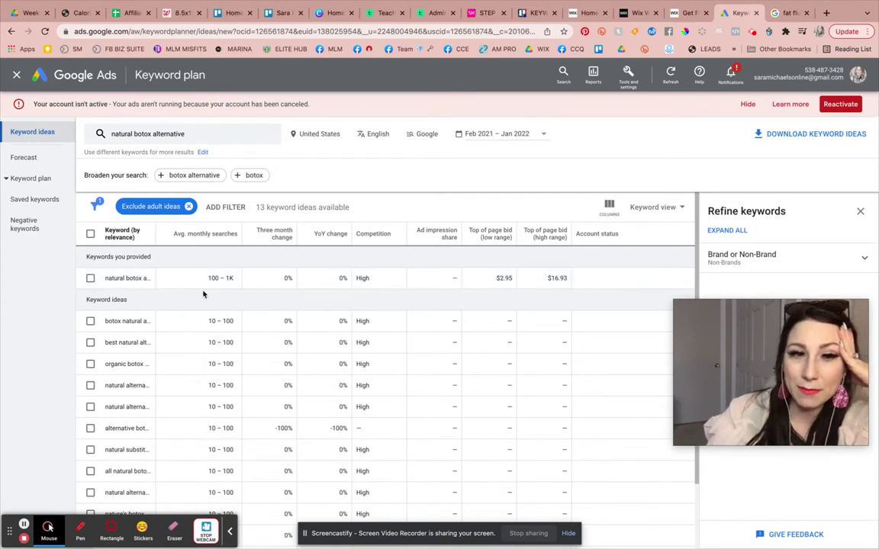
pyautogui.moveTo(205, 237)
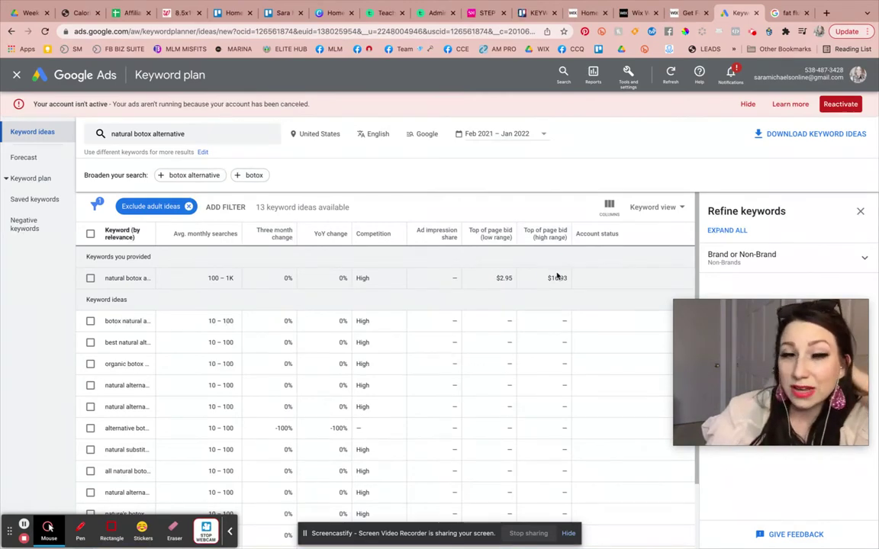
pyautogui.scroll(-2, 443, 299)
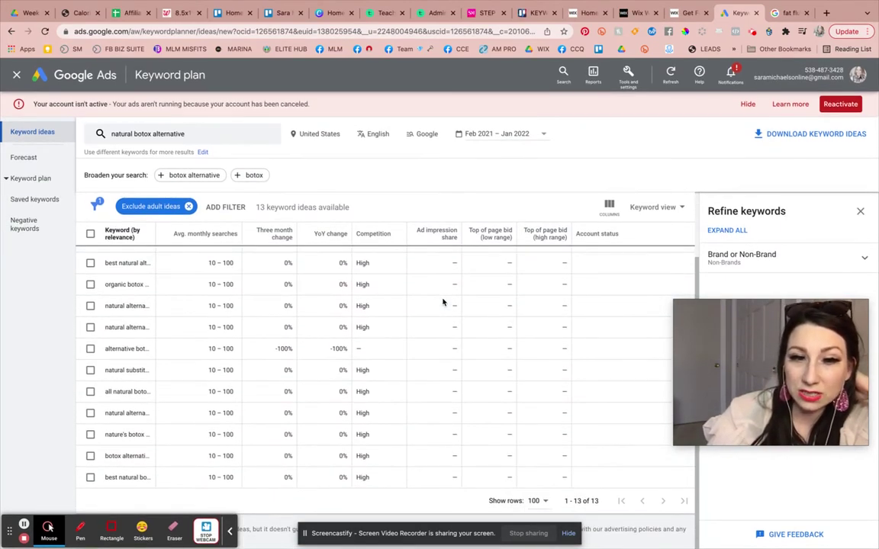
pyautogui.scroll(2, 215, 324)
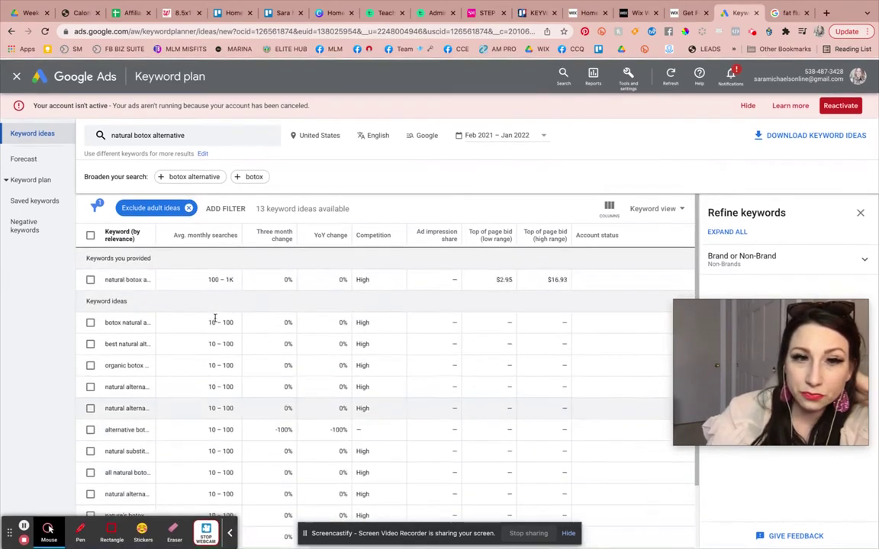
# Find keyword ideas based on the entire website tonyrobbins.com and look through the resulting list
pyautogui.click(166, 137)
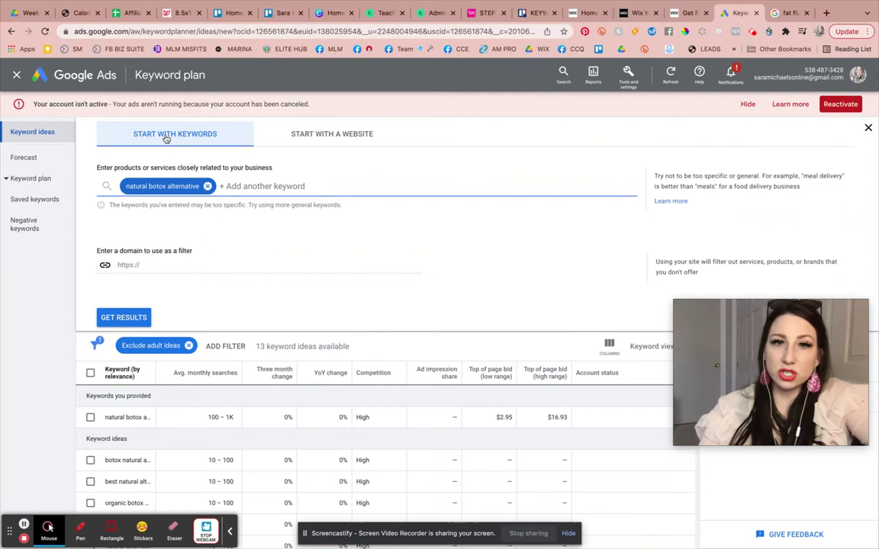
pyautogui.click(333, 138)
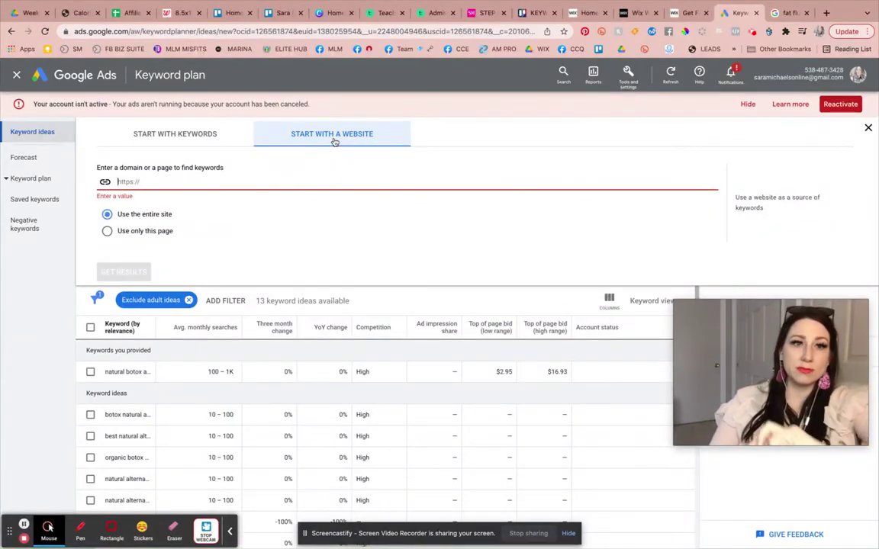
pyautogui.write('tonyrobbi')
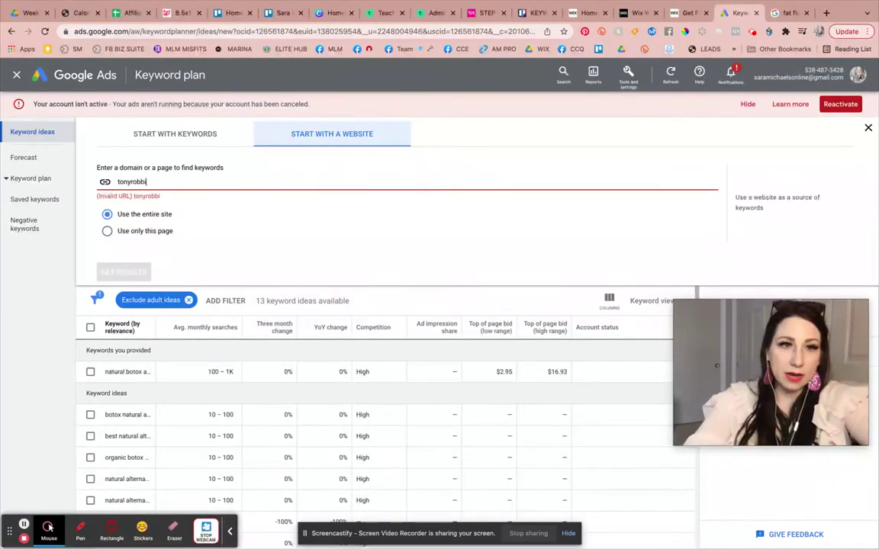
pyautogui.write('ns.com')
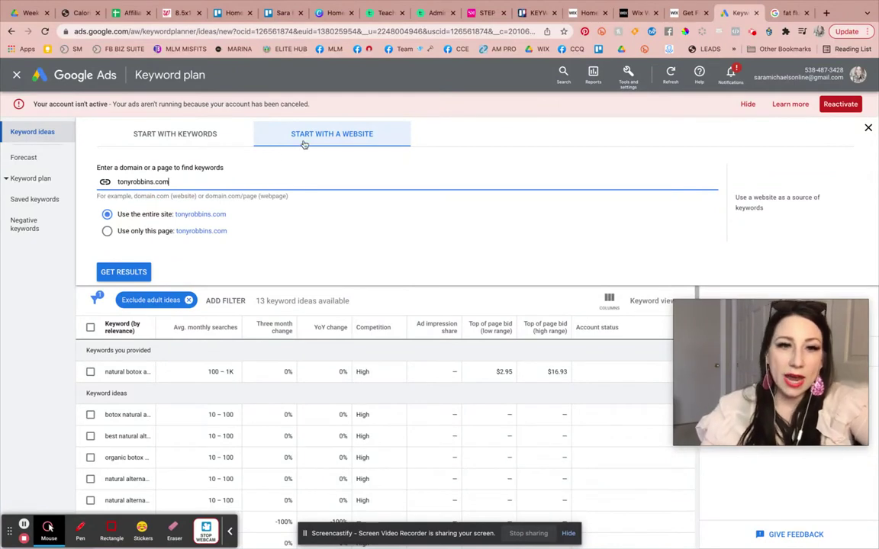
pyautogui.click(116, 274)
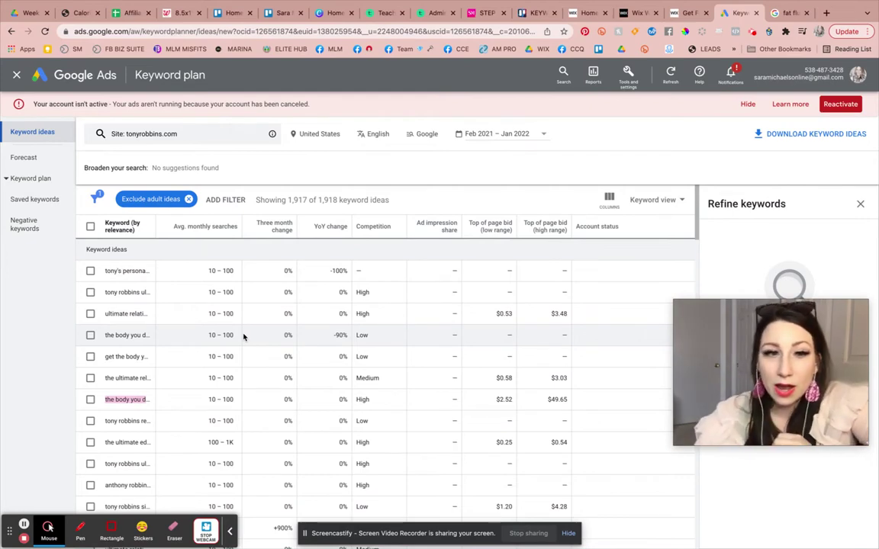
pyautogui.scroll(-3, 151, 451)
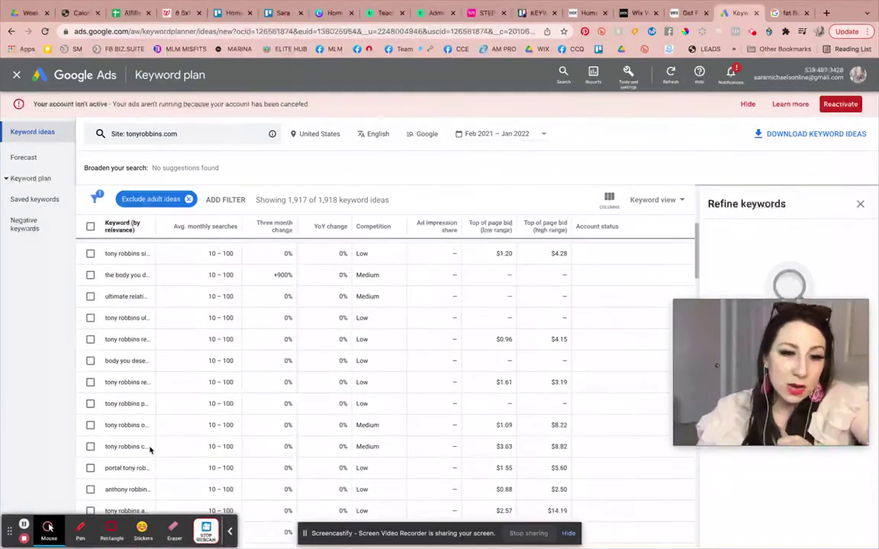
pyautogui.scroll(3, 151, 451)
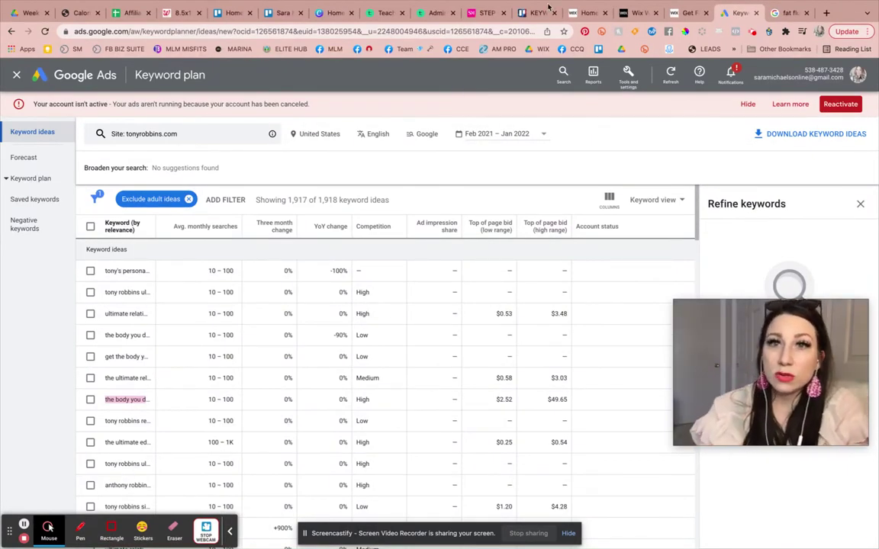
# Close the Home page's settings in the Wix editor, recheck the Keyword Planner results, and switch to the Wix dashboard's home page
pyautogui.click(630, 15)
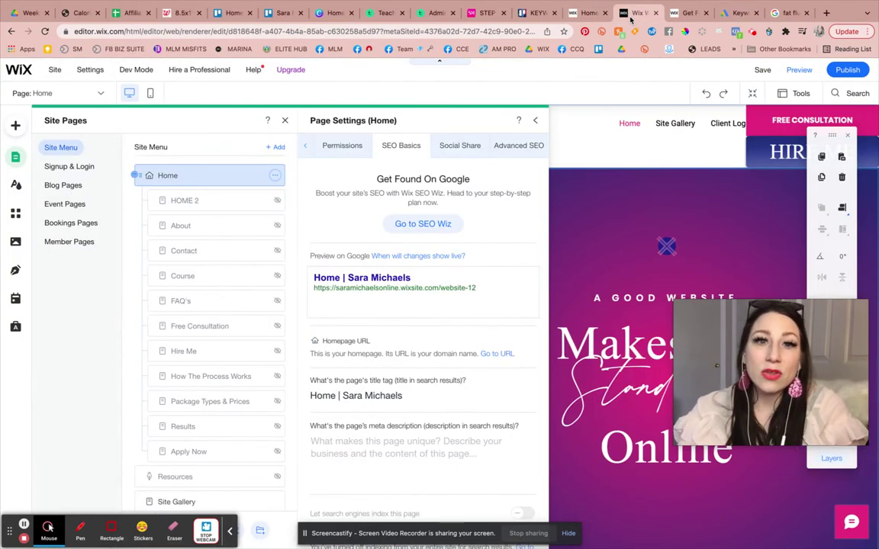
pyautogui.click(534, 122)
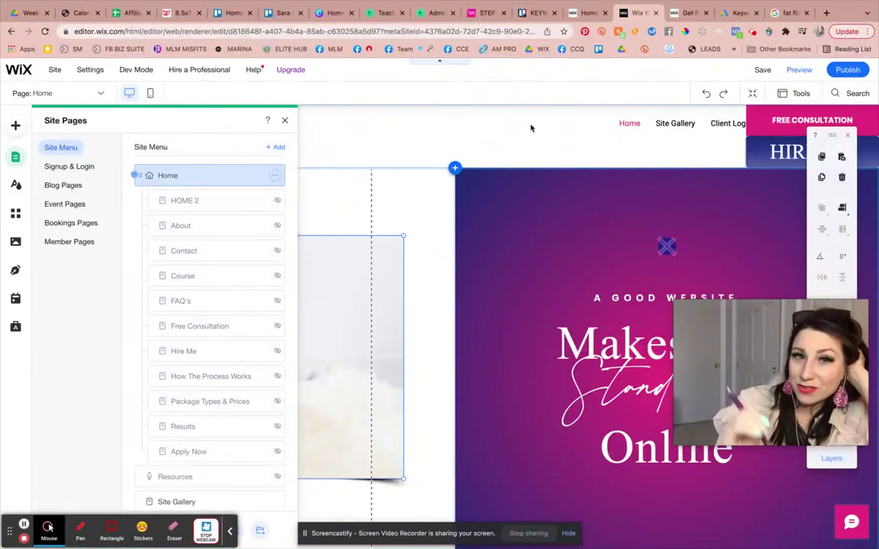
pyautogui.click(740, 13)
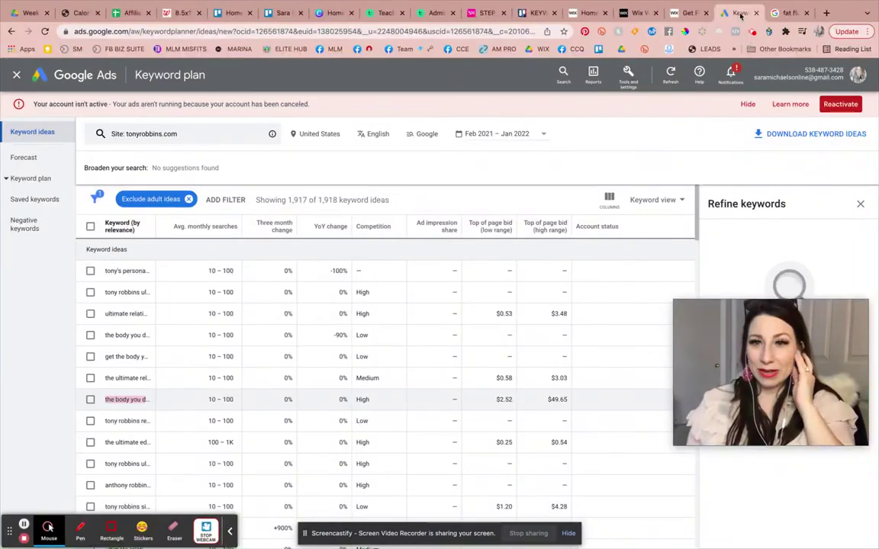
pyautogui.click(584, 15)
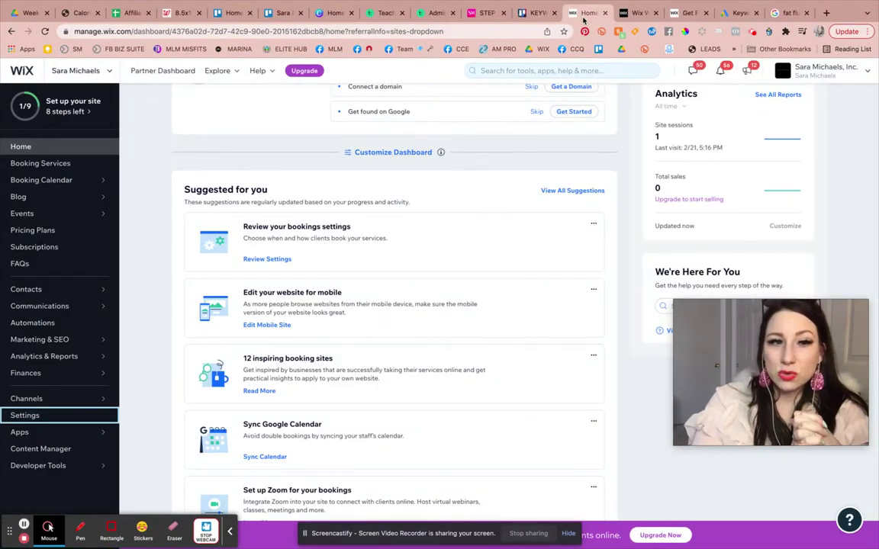